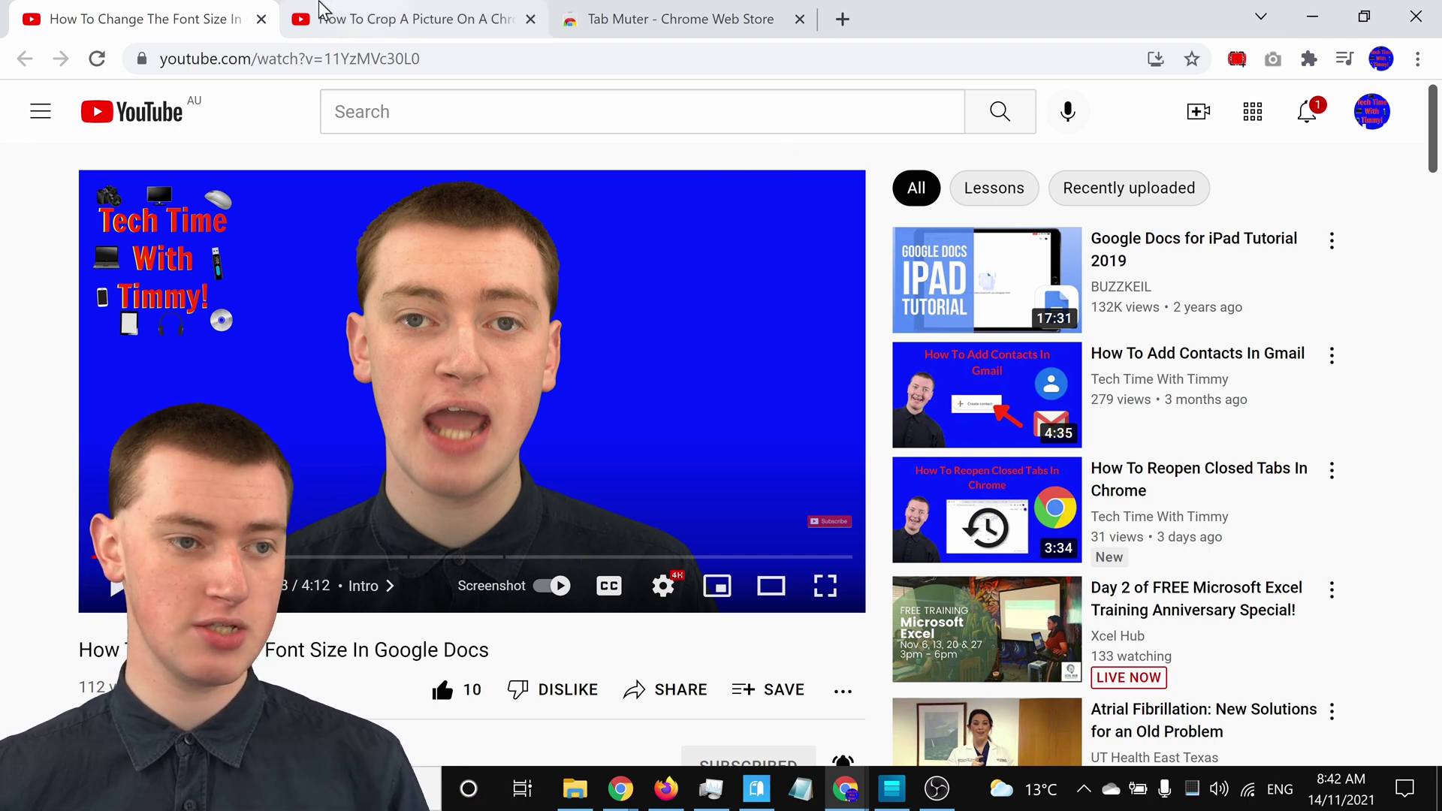
# Play and pause the font-size video, then mute the YouTube site from its tab menu
pyautogui.click(516, 365)
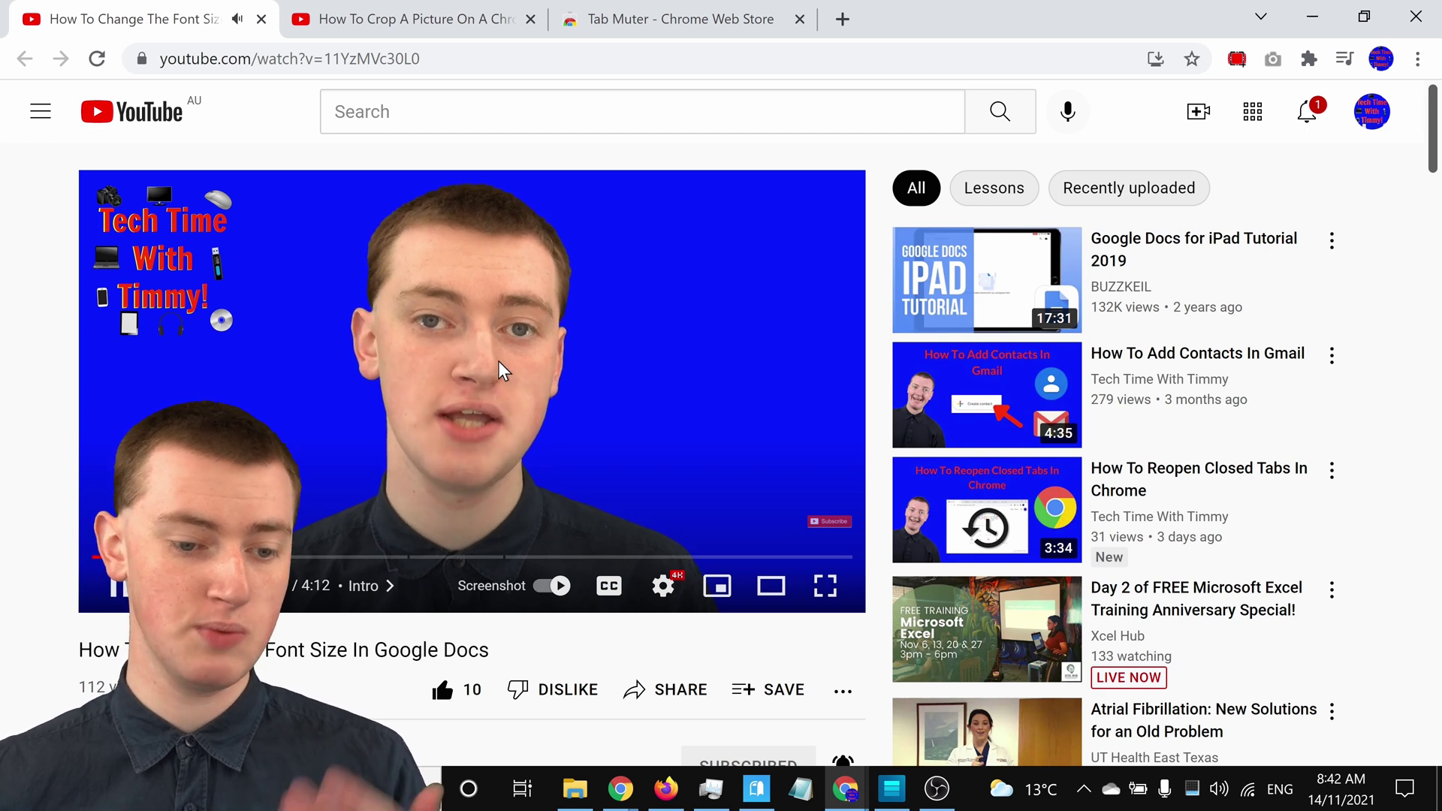
pyautogui.click(498, 360)
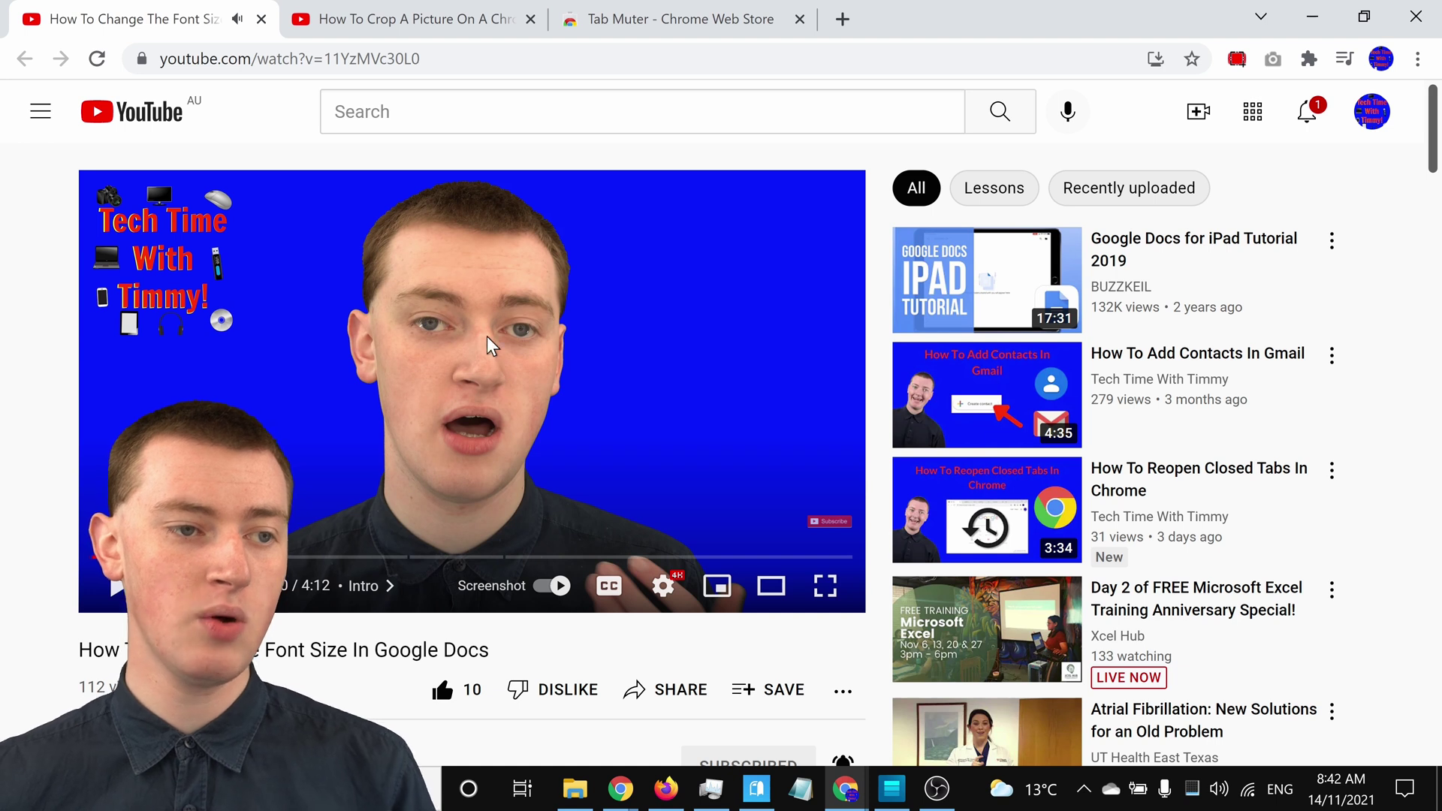
pyautogui.rightClick(185, 19)
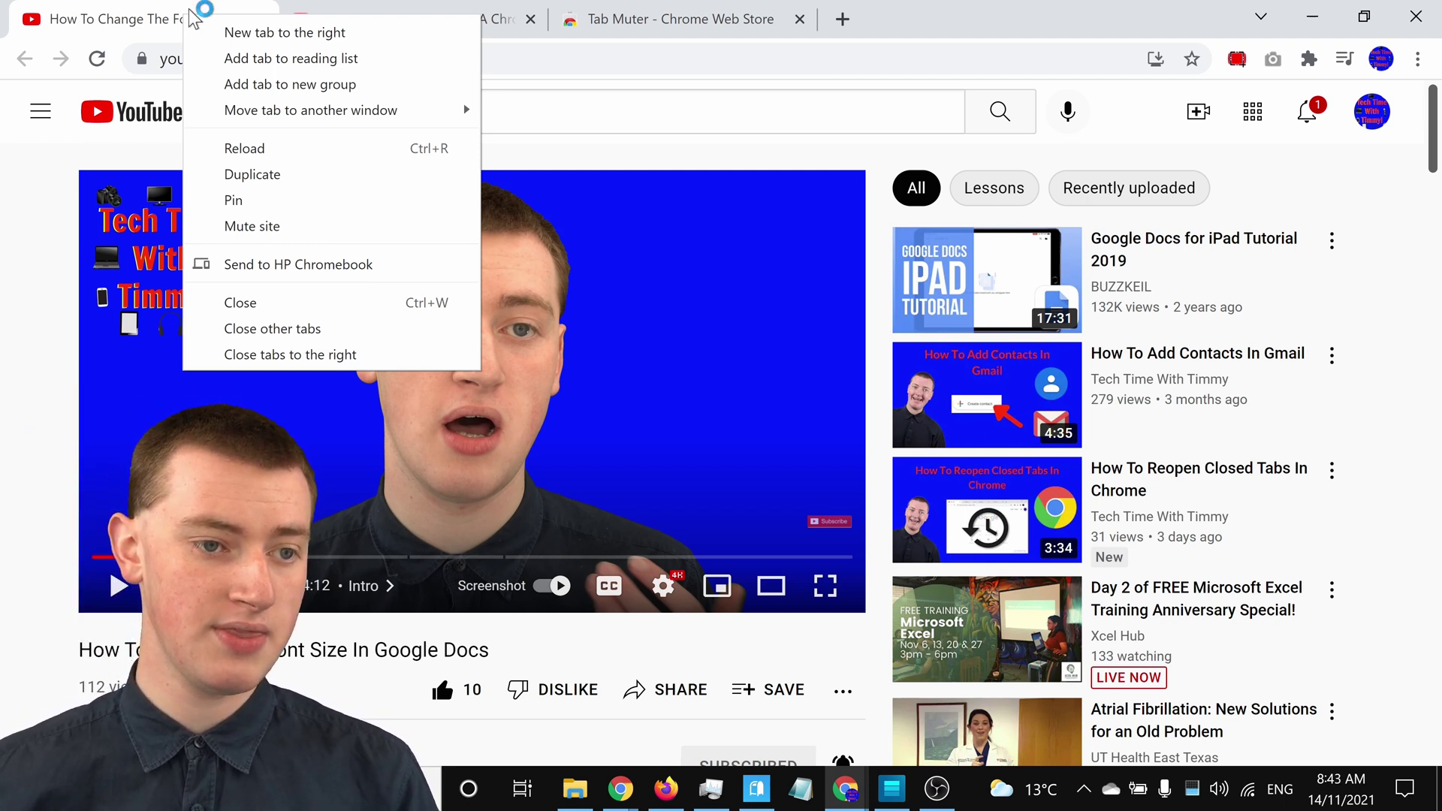
pyautogui.click(279, 226)
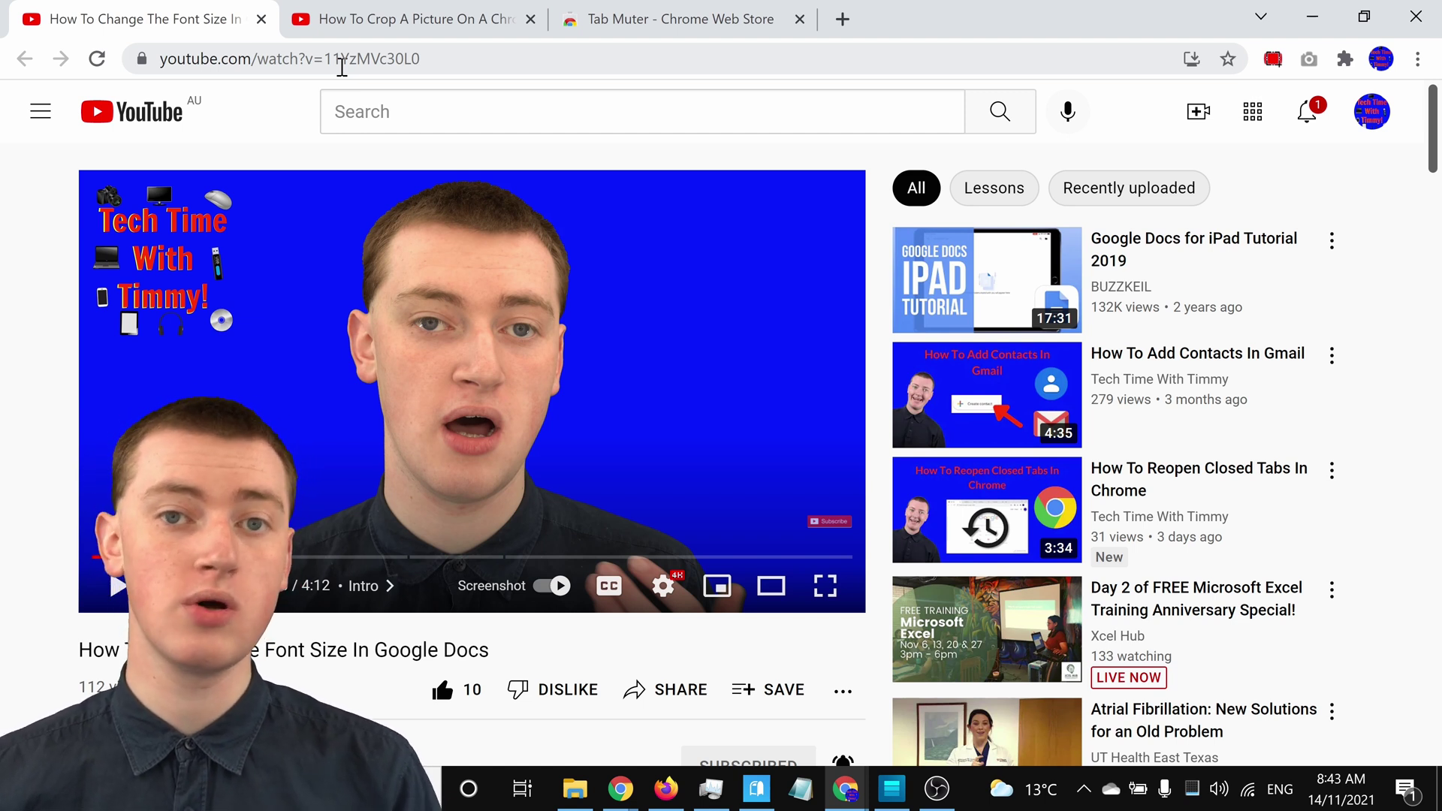
# Confirm both the font-size and Chromebook cropping videos play silently, leaving the cropping video paused
pyautogui.click(415, 337)
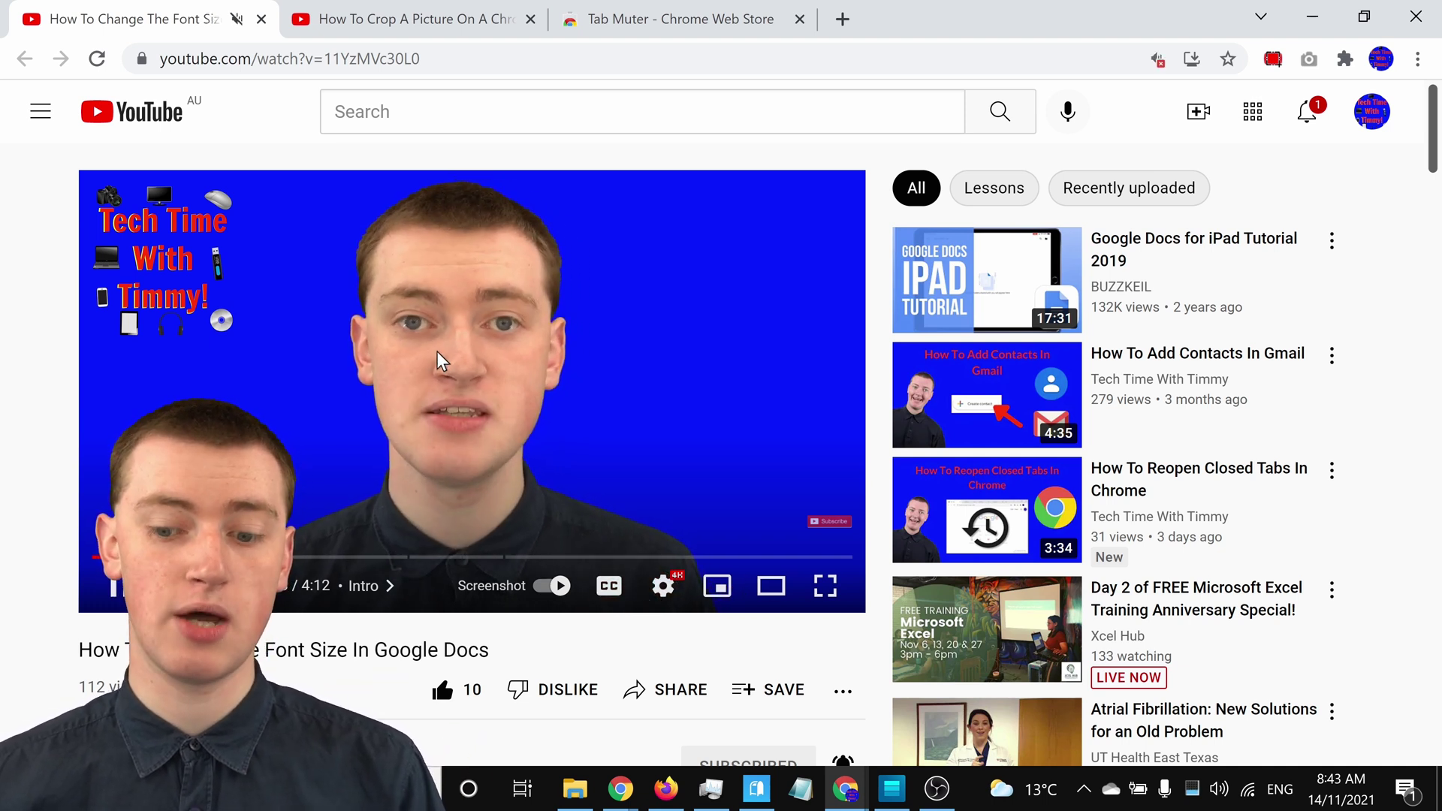
pyautogui.click(437, 350)
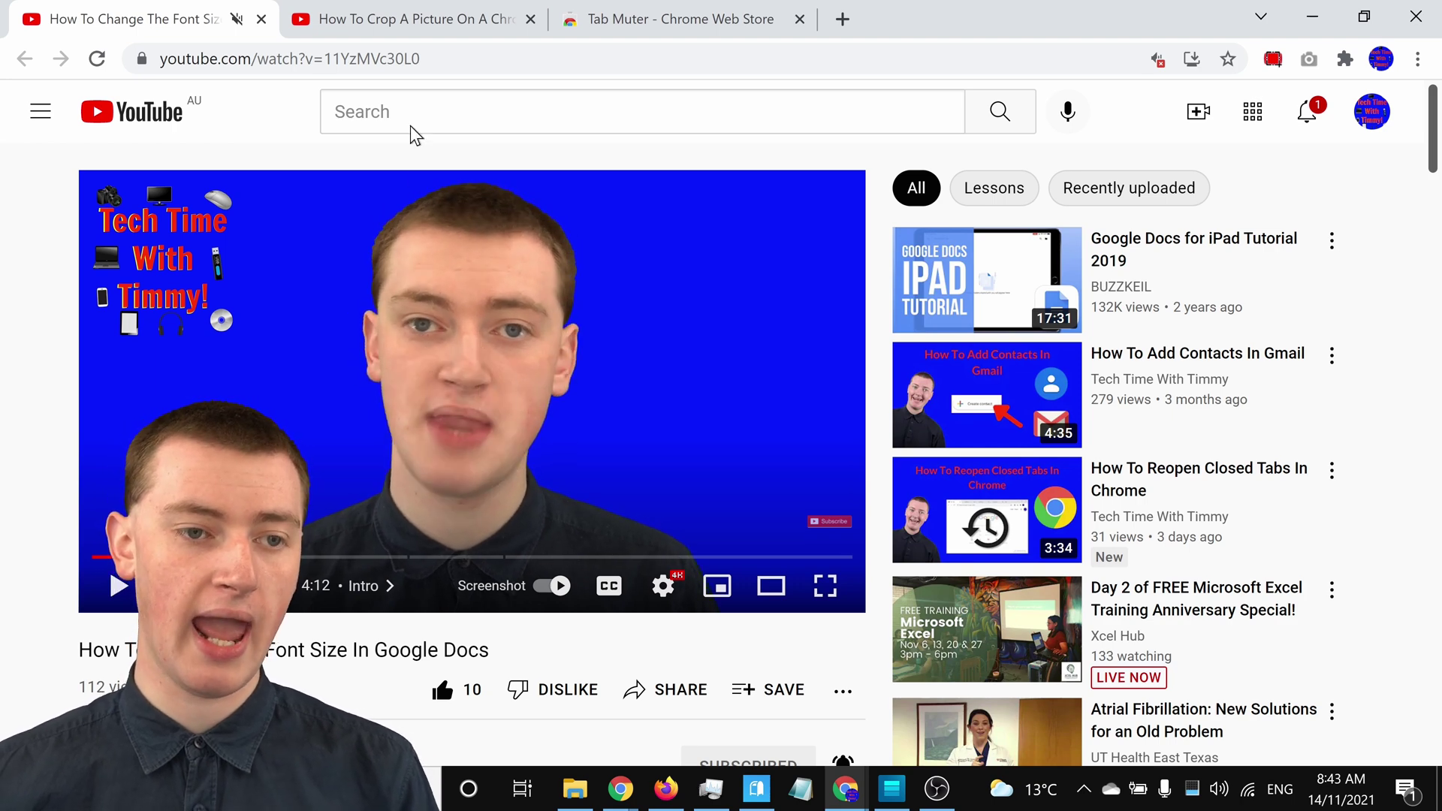
pyautogui.click(407, 3)
pyautogui.click(474, 373)
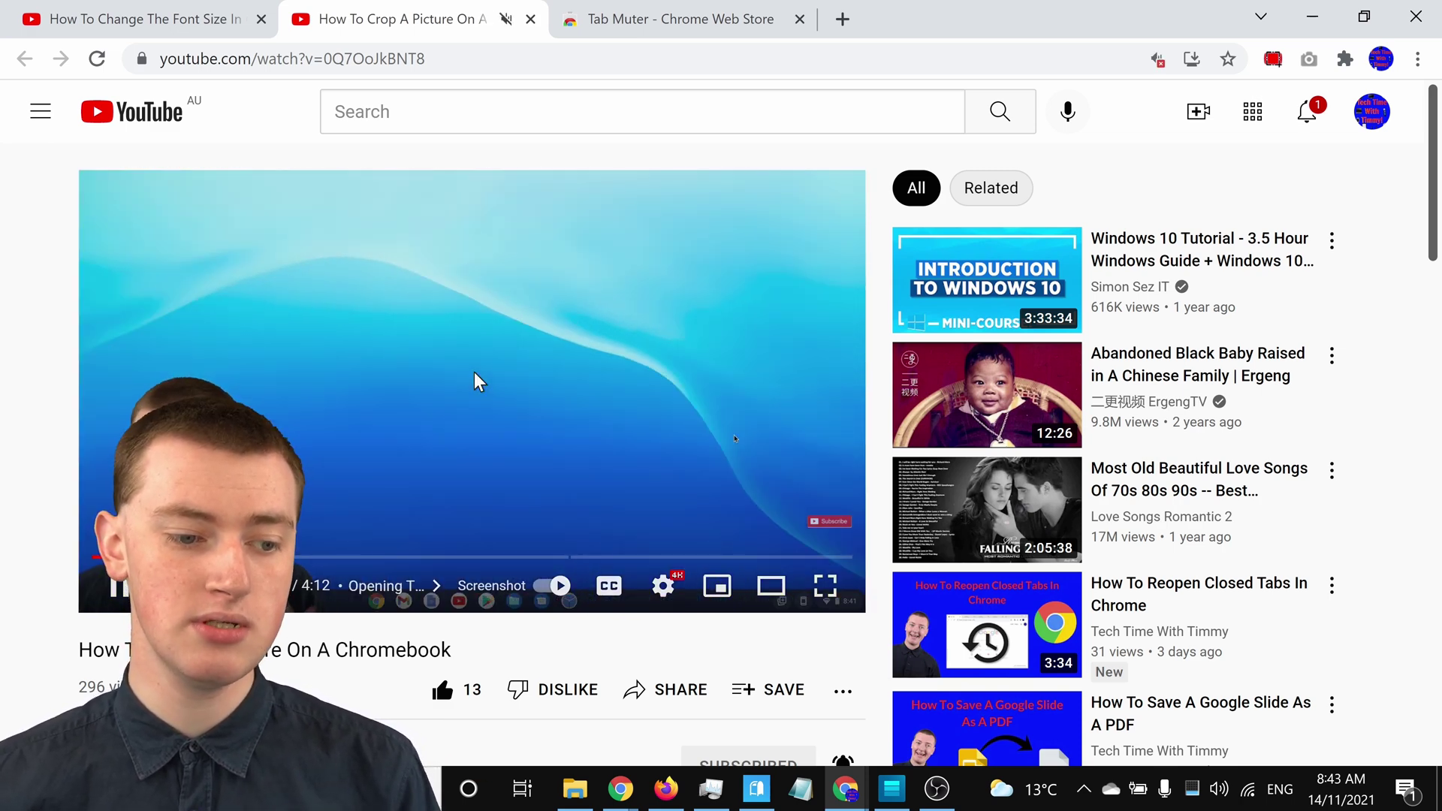
pyautogui.click(475, 373)
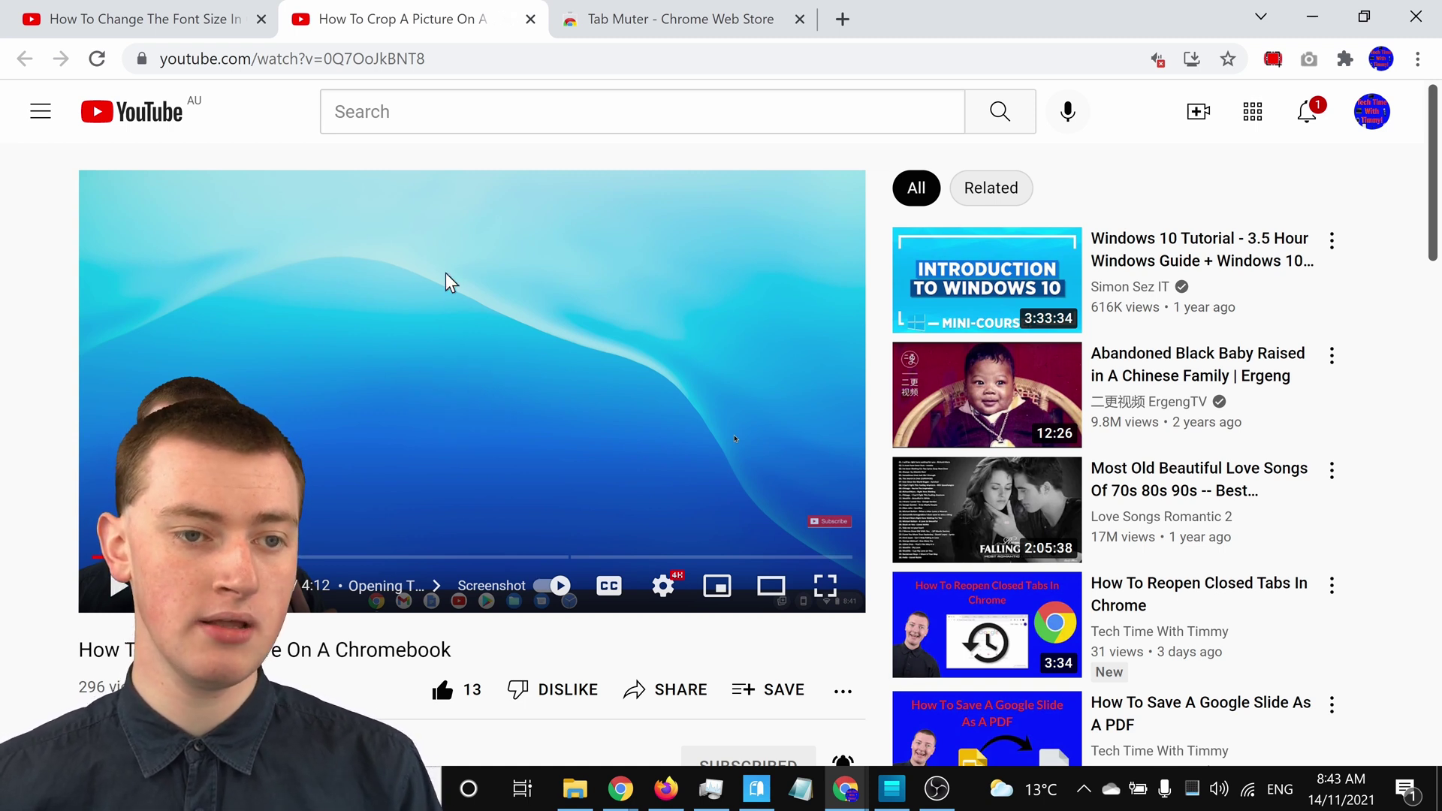
# Unmute the YouTube site from the cropping tab's menu, check both video tabs, and show the Tab Muter page
pyautogui.rightClick(416, 28)
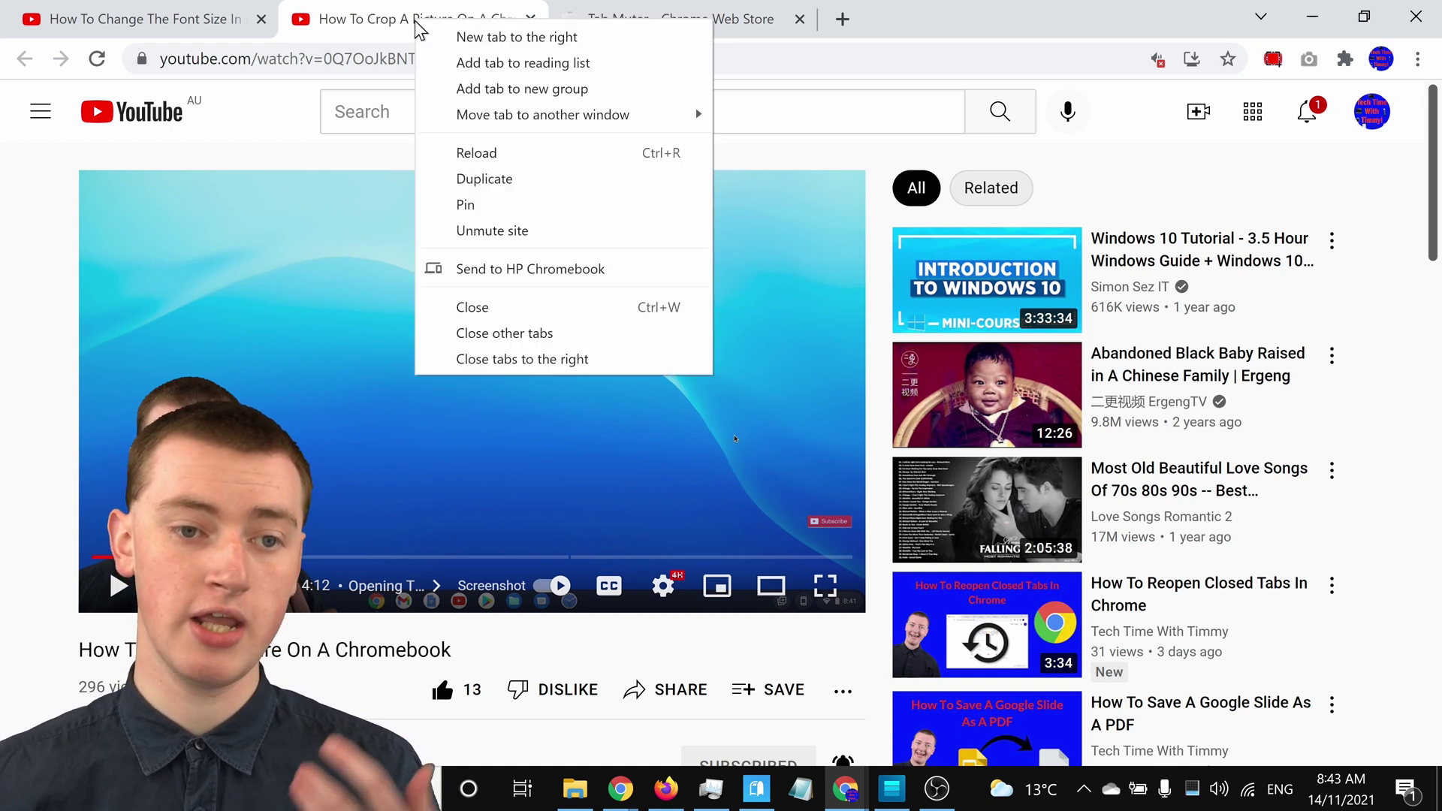
pyautogui.click(502, 233)
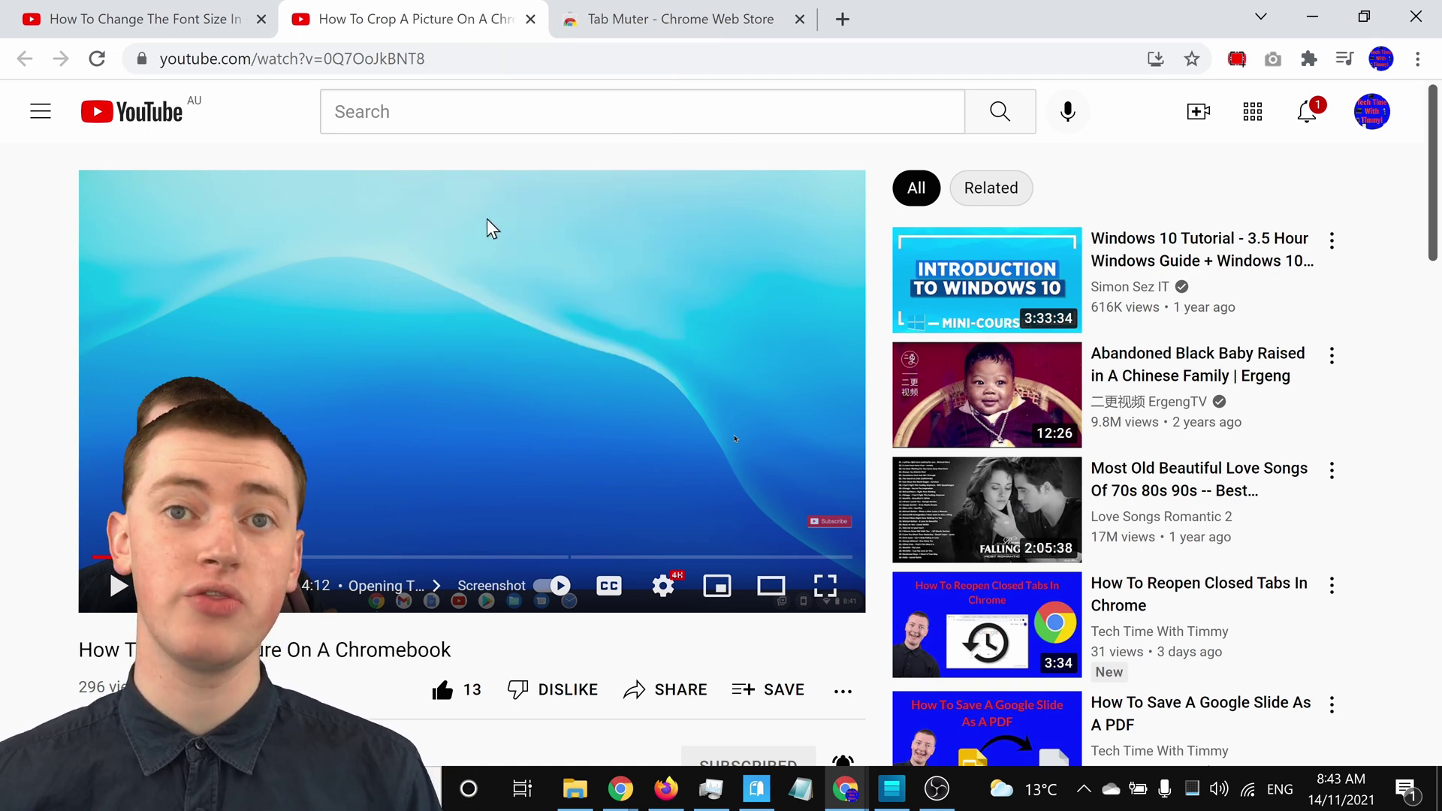
pyautogui.click(174, 4)
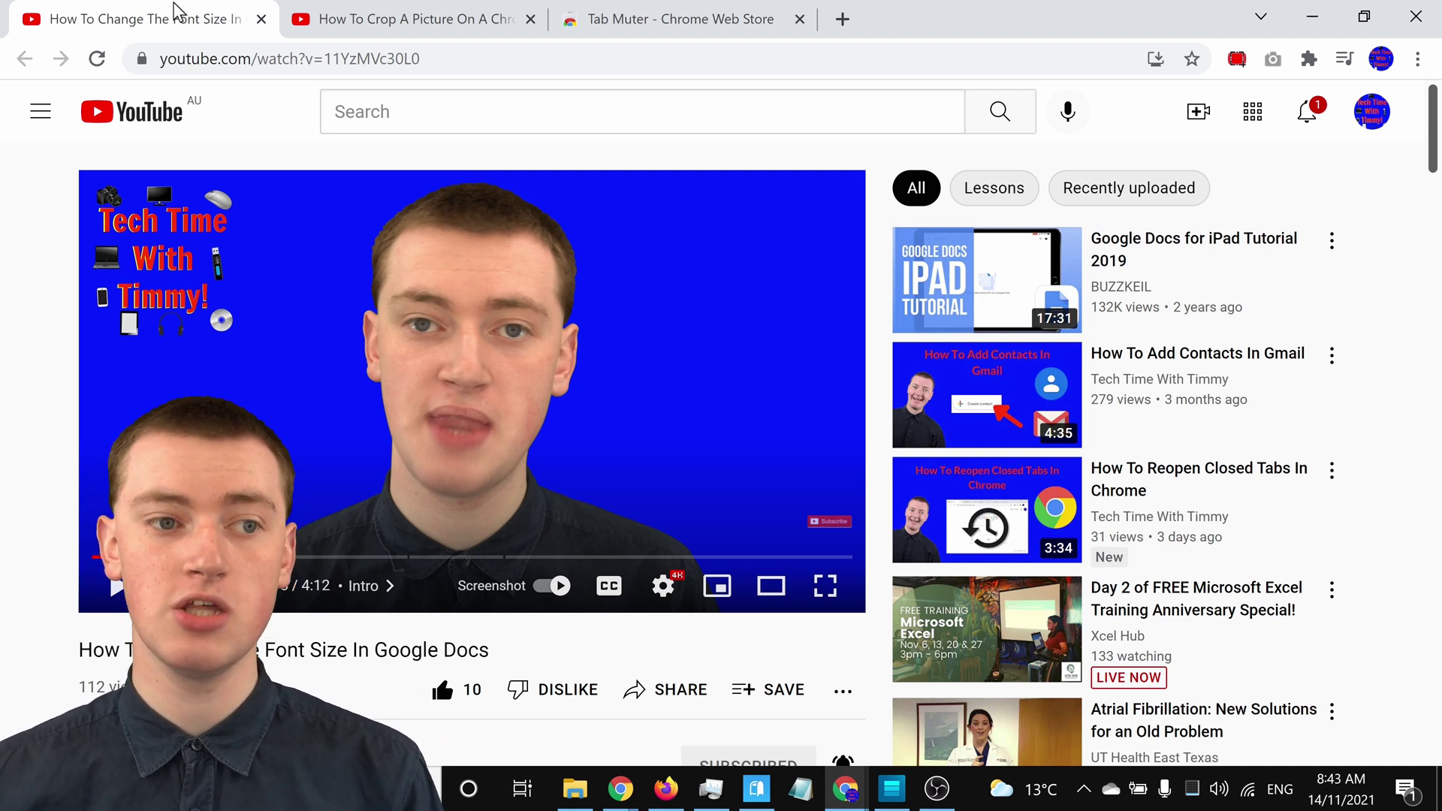
pyautogui.click(481, 11)
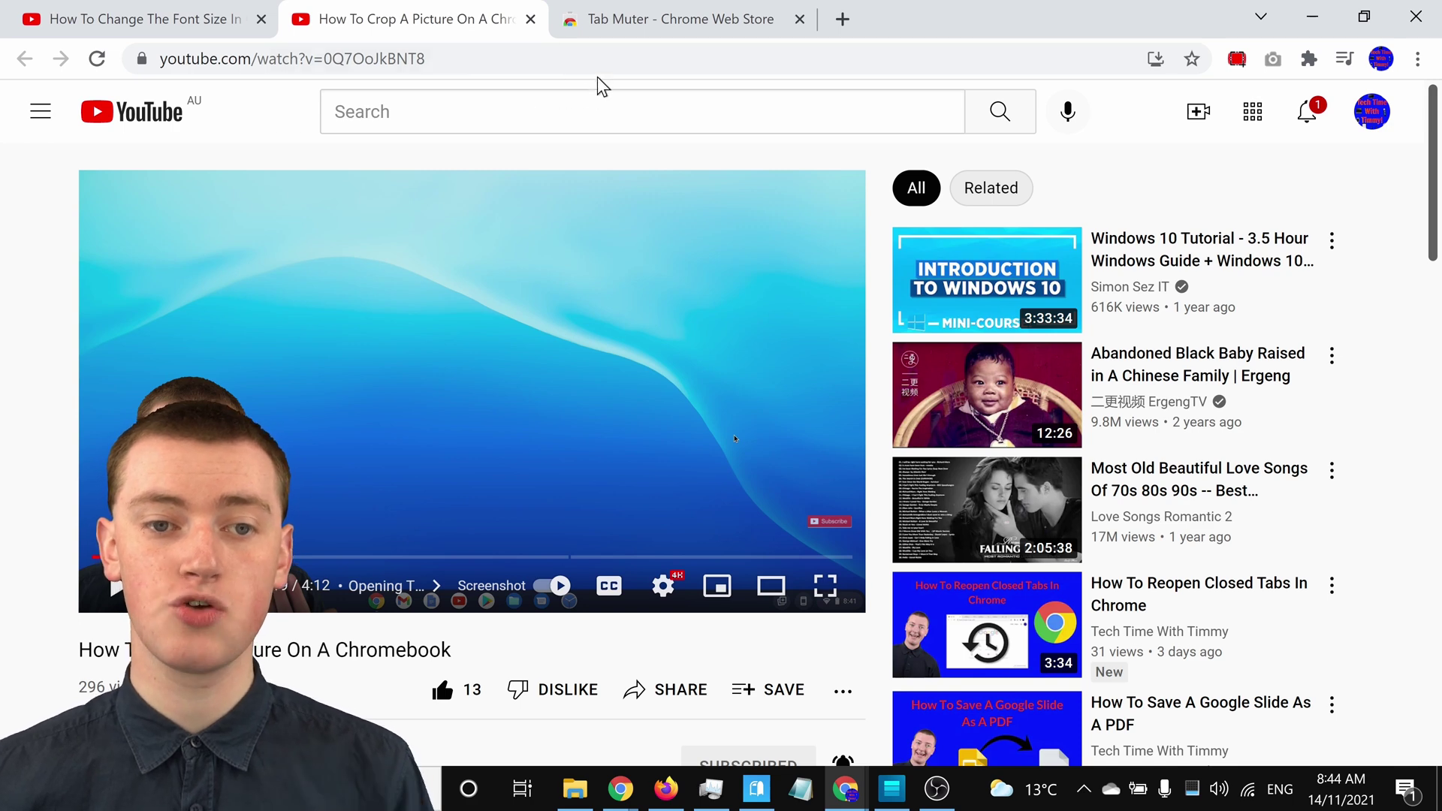
pyautogui.click(647, 18)
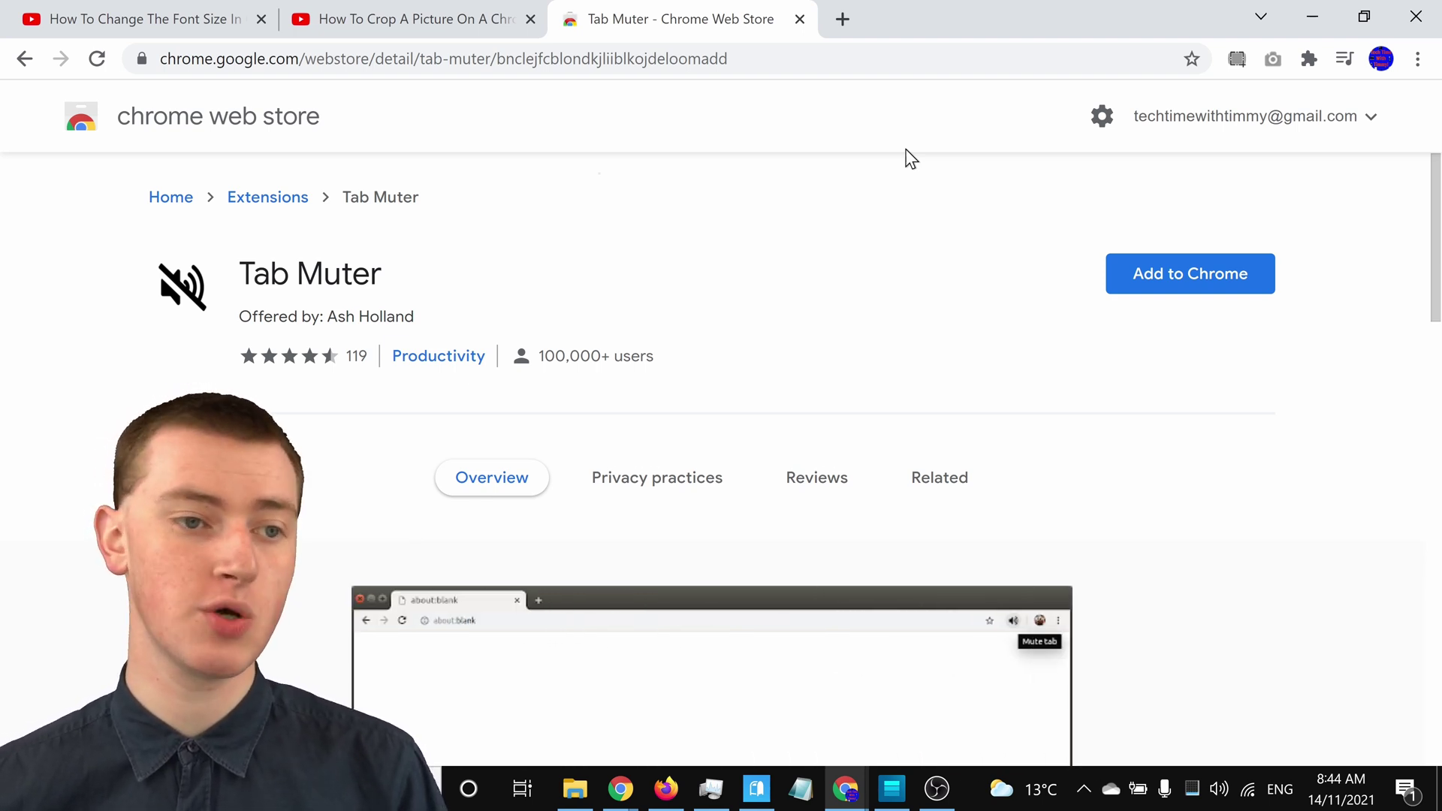
# Cycle through the two video tabs and return to the Tab Muter store page
pyautogui.click(183, 2)
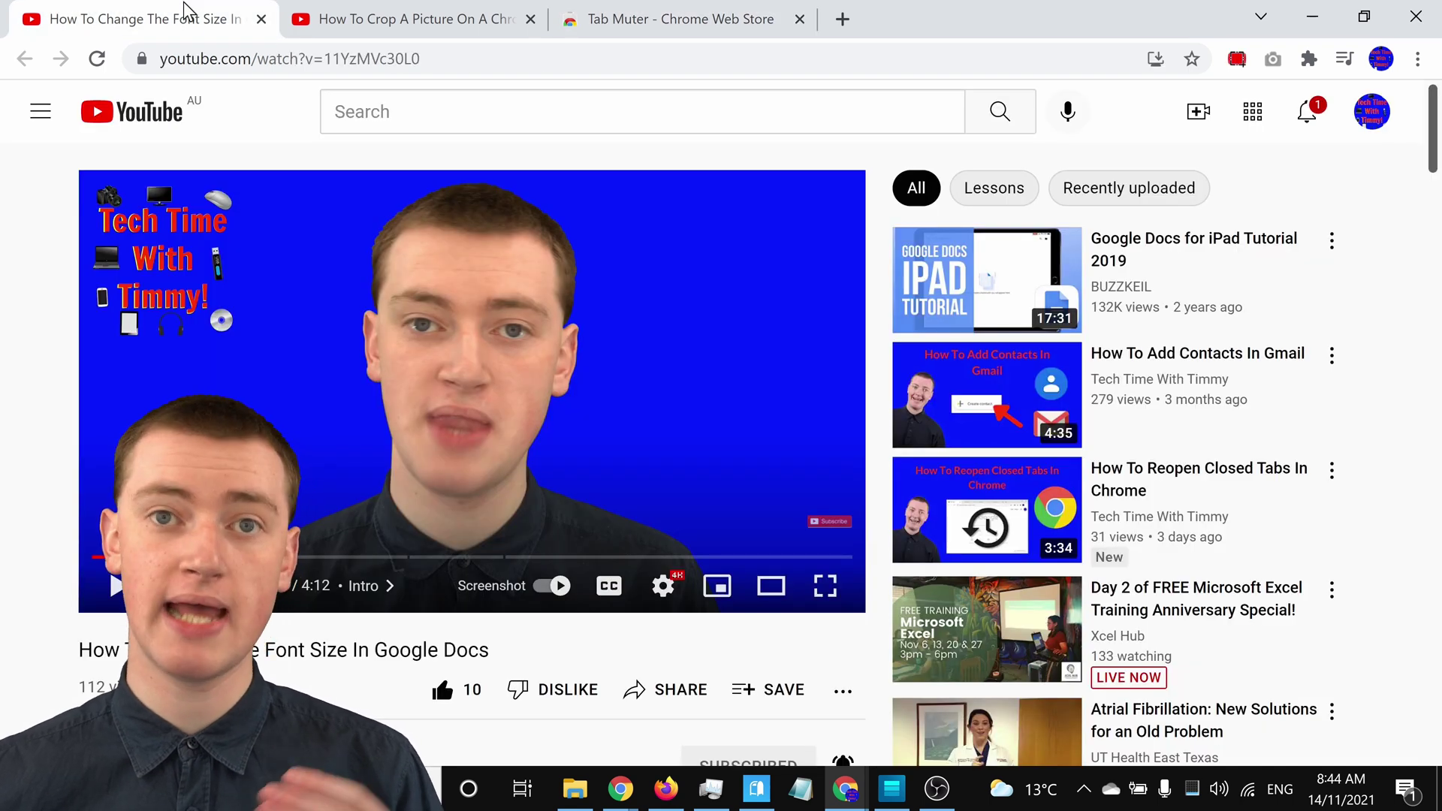
pyautogui.click(378, 2)
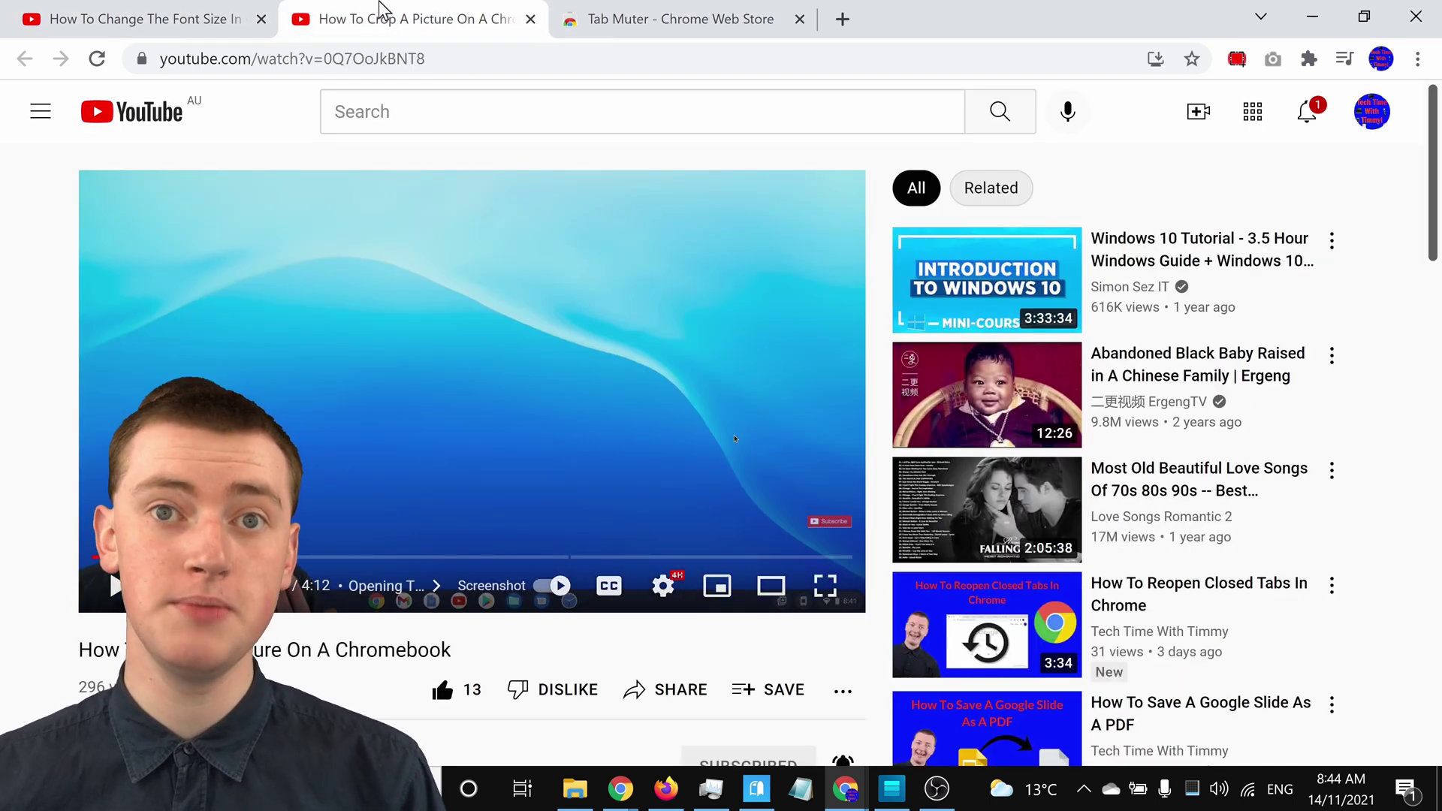
pyautogui.click(593, 1)
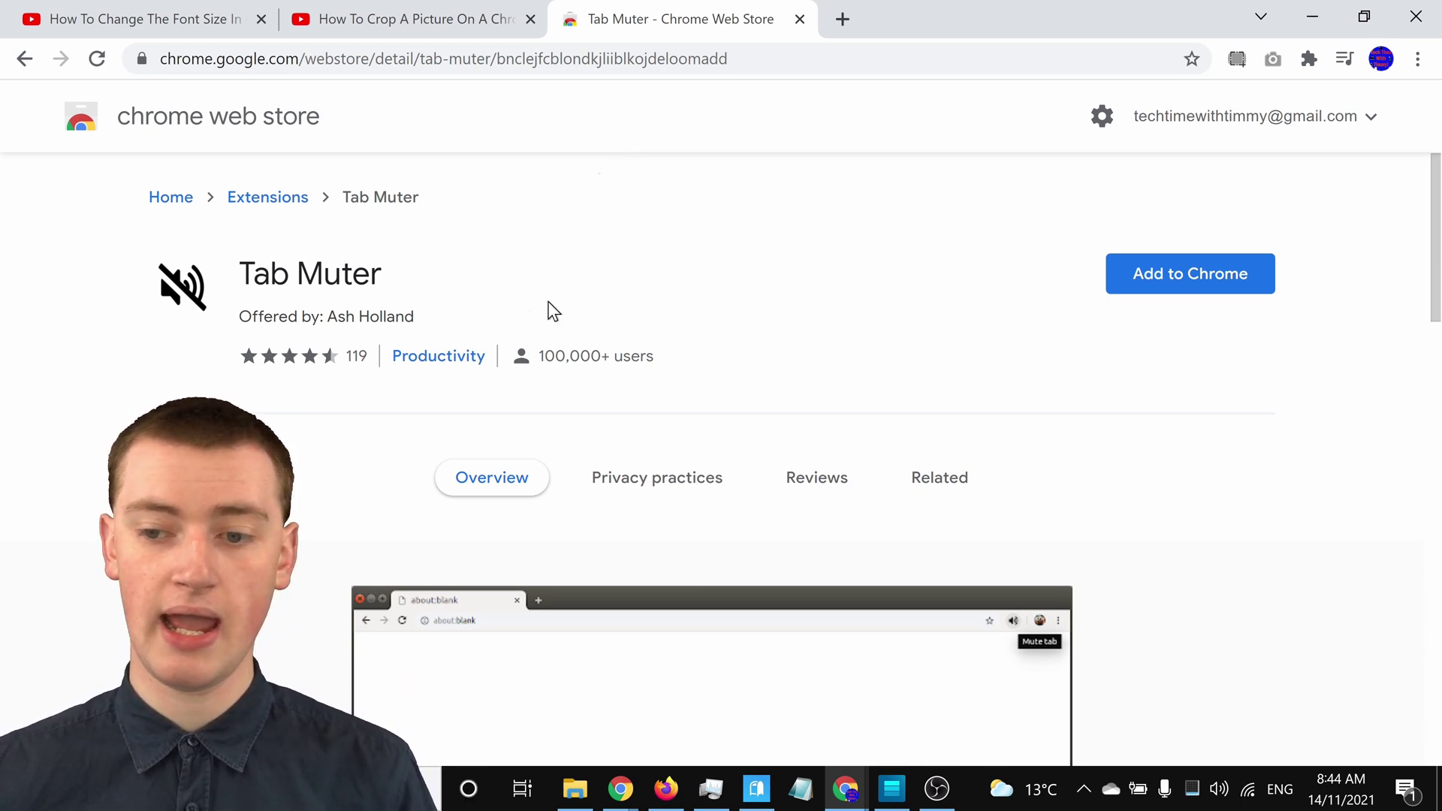
# Install Tab Muter with Add to Chrome and Add extension, then close the Web Store tab
pyautogui.click(1184, 292)
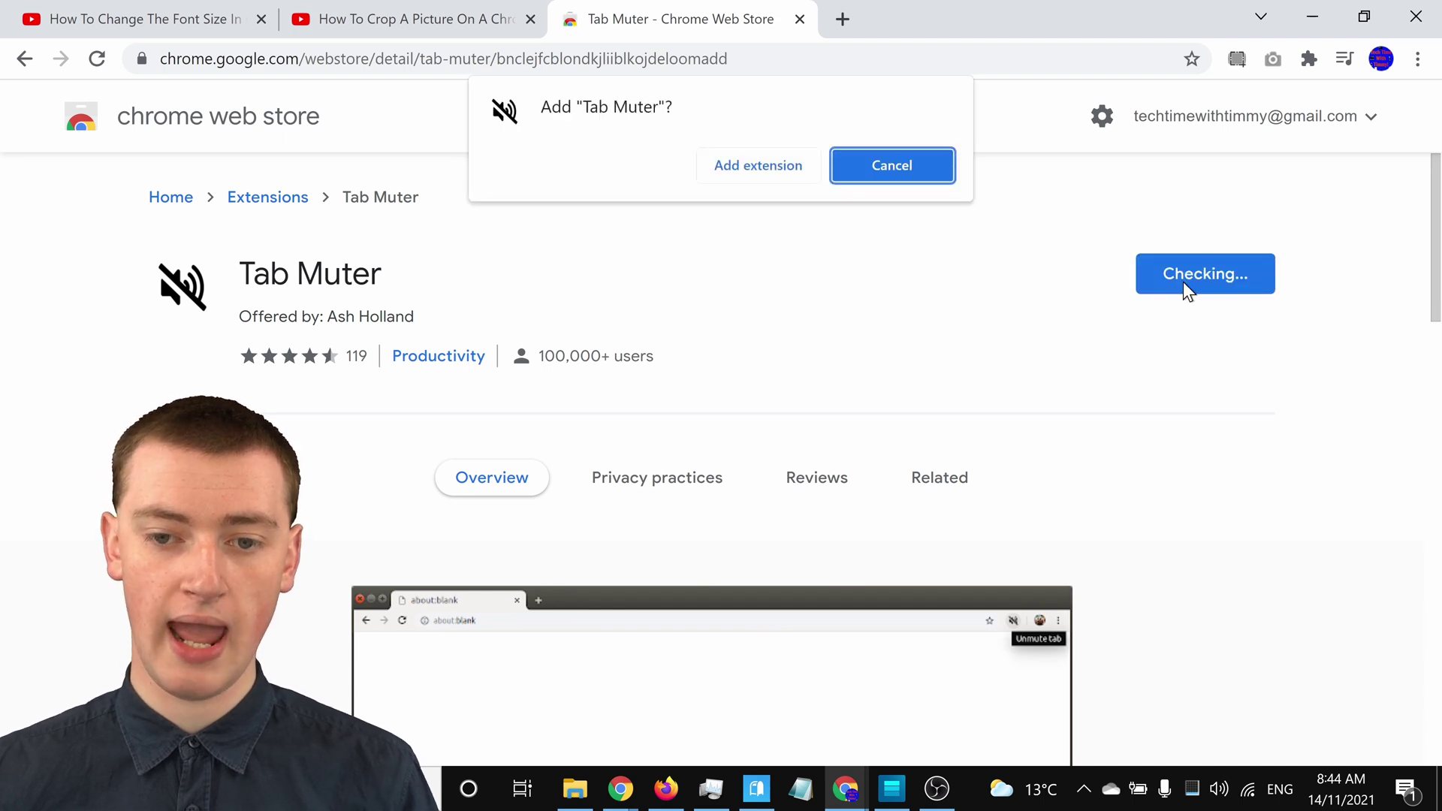
pyautogui.click(772, 166)
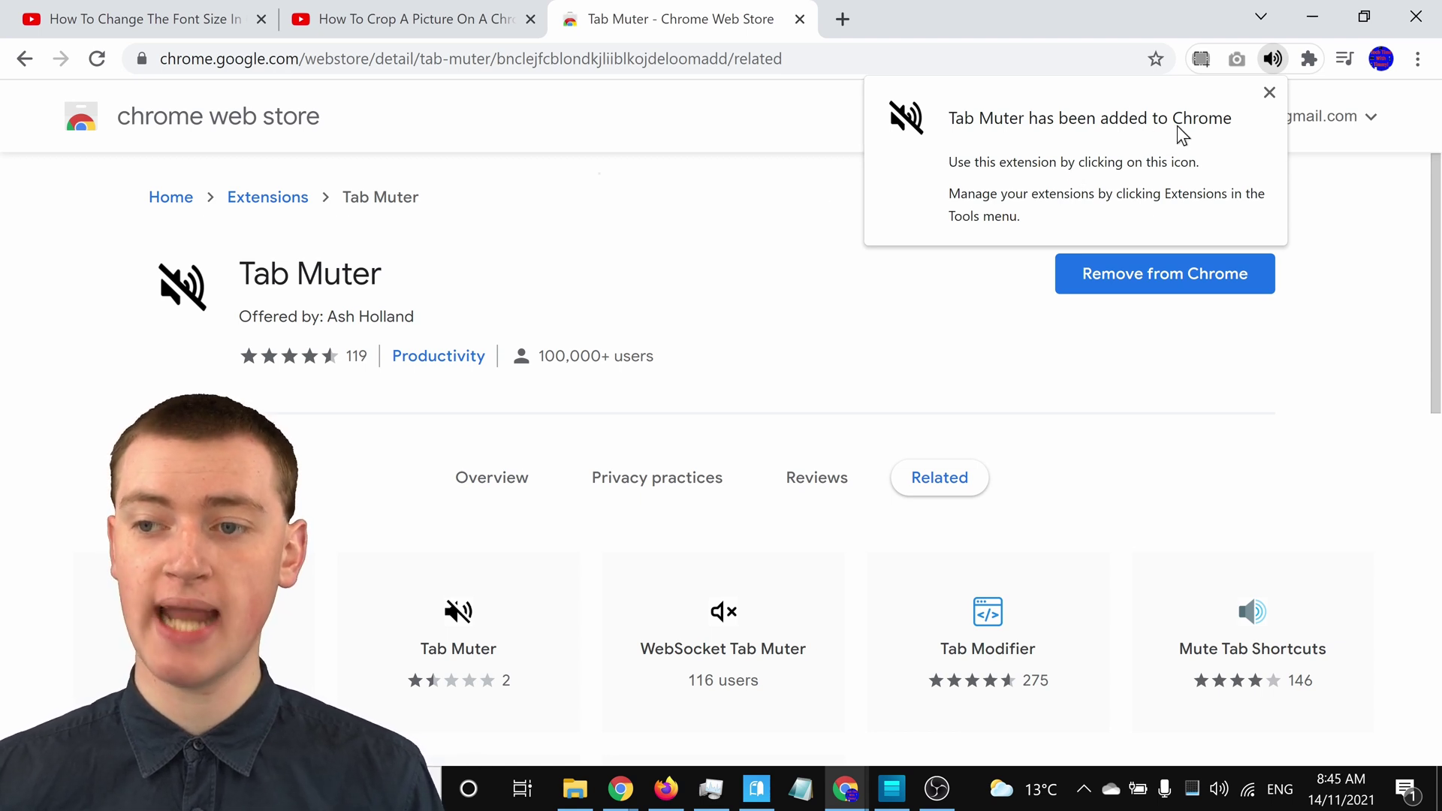
pyautogui.click(1269, 93)
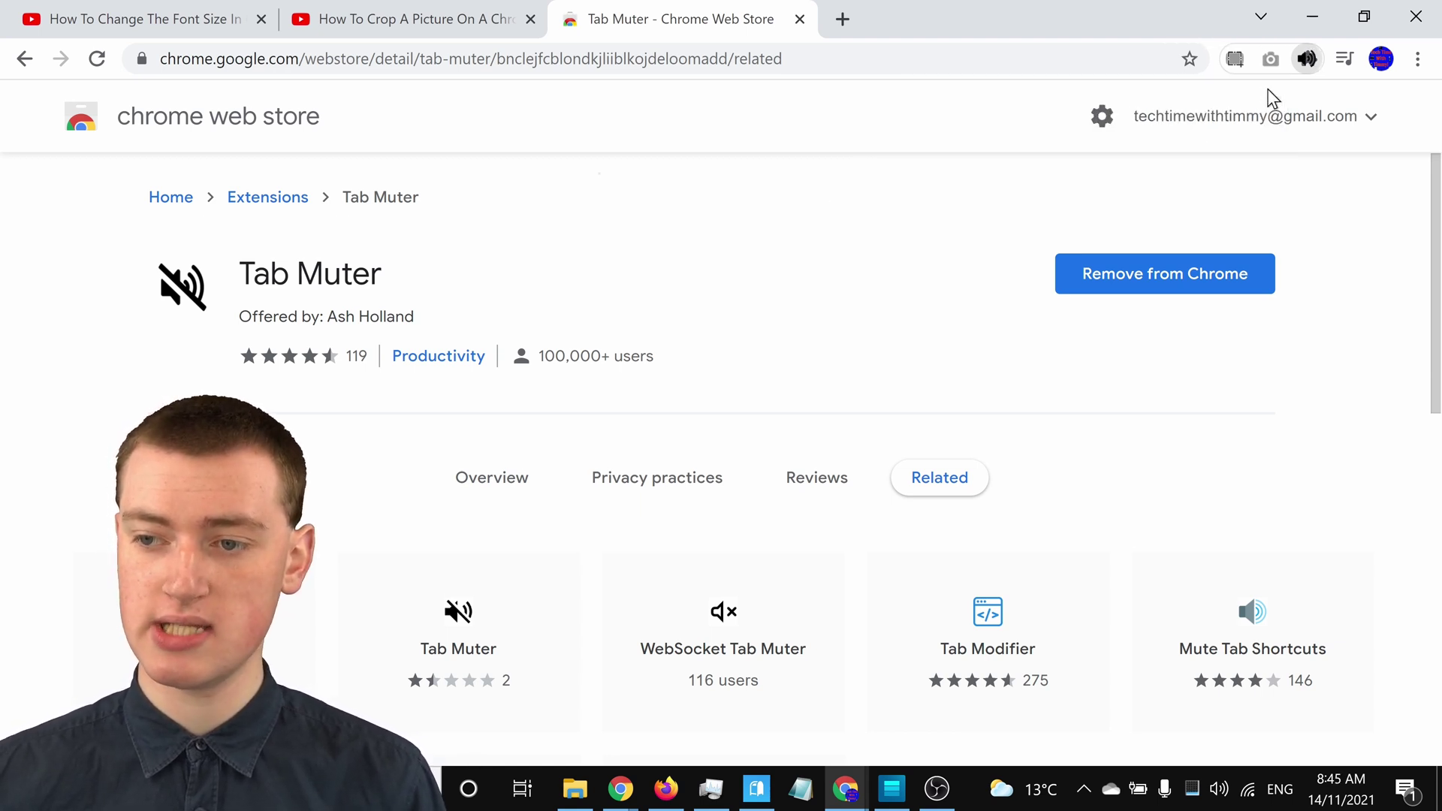
pyautogui.click(799, 19)
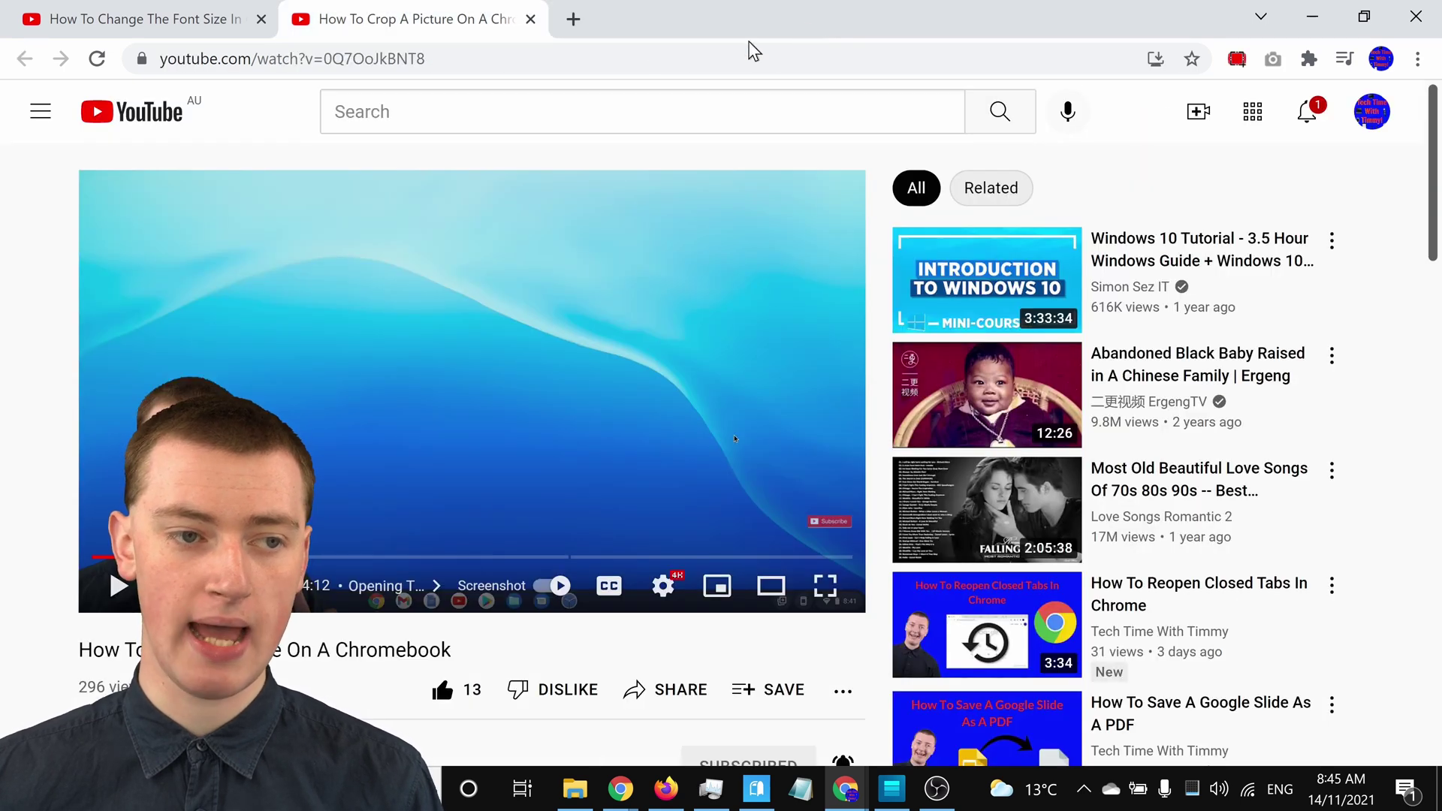
# On the font-size video tab, pin Tab Muter to the toolbar from the Extensions menu
pyautogui.click(155, 3)
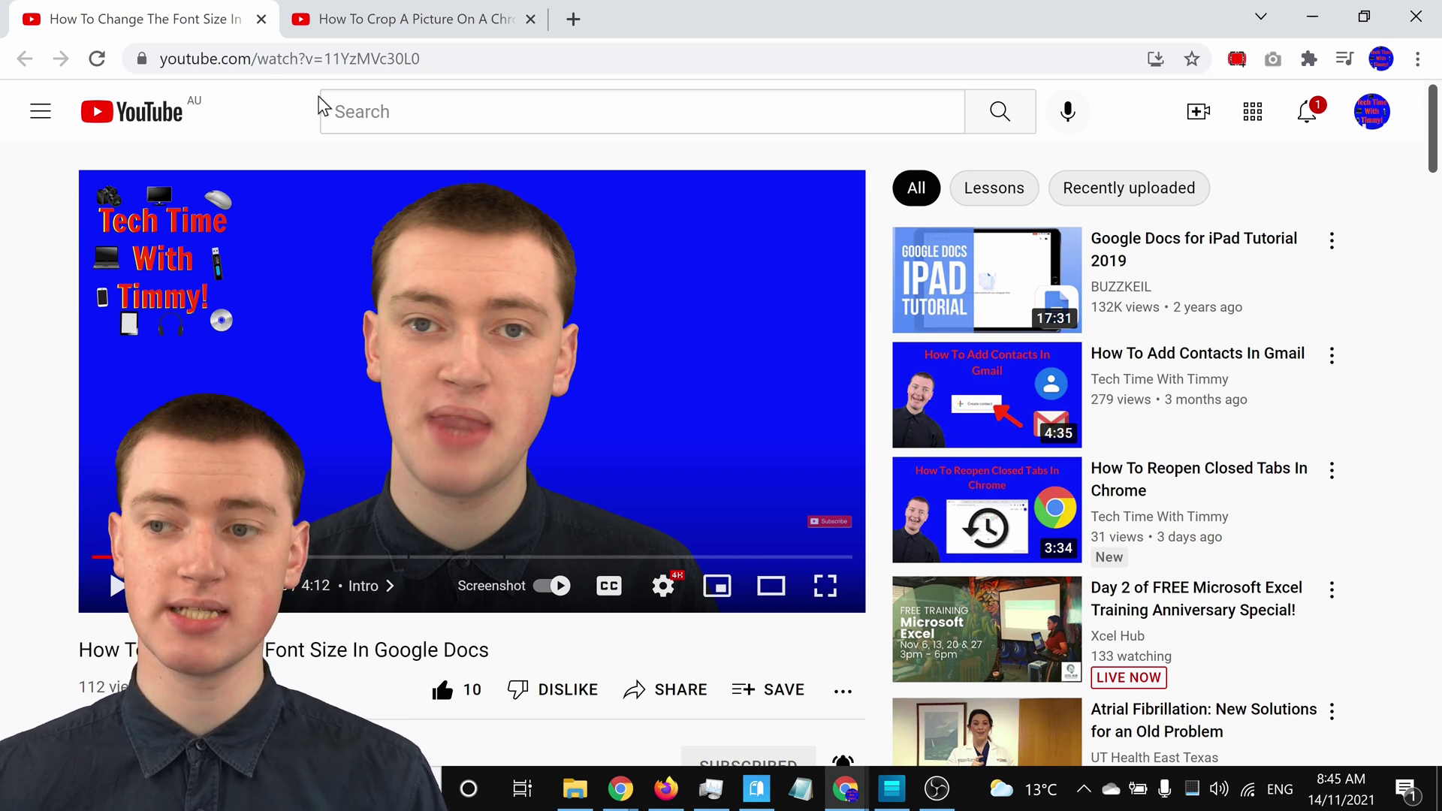
pyautogui.click(1309, 59)
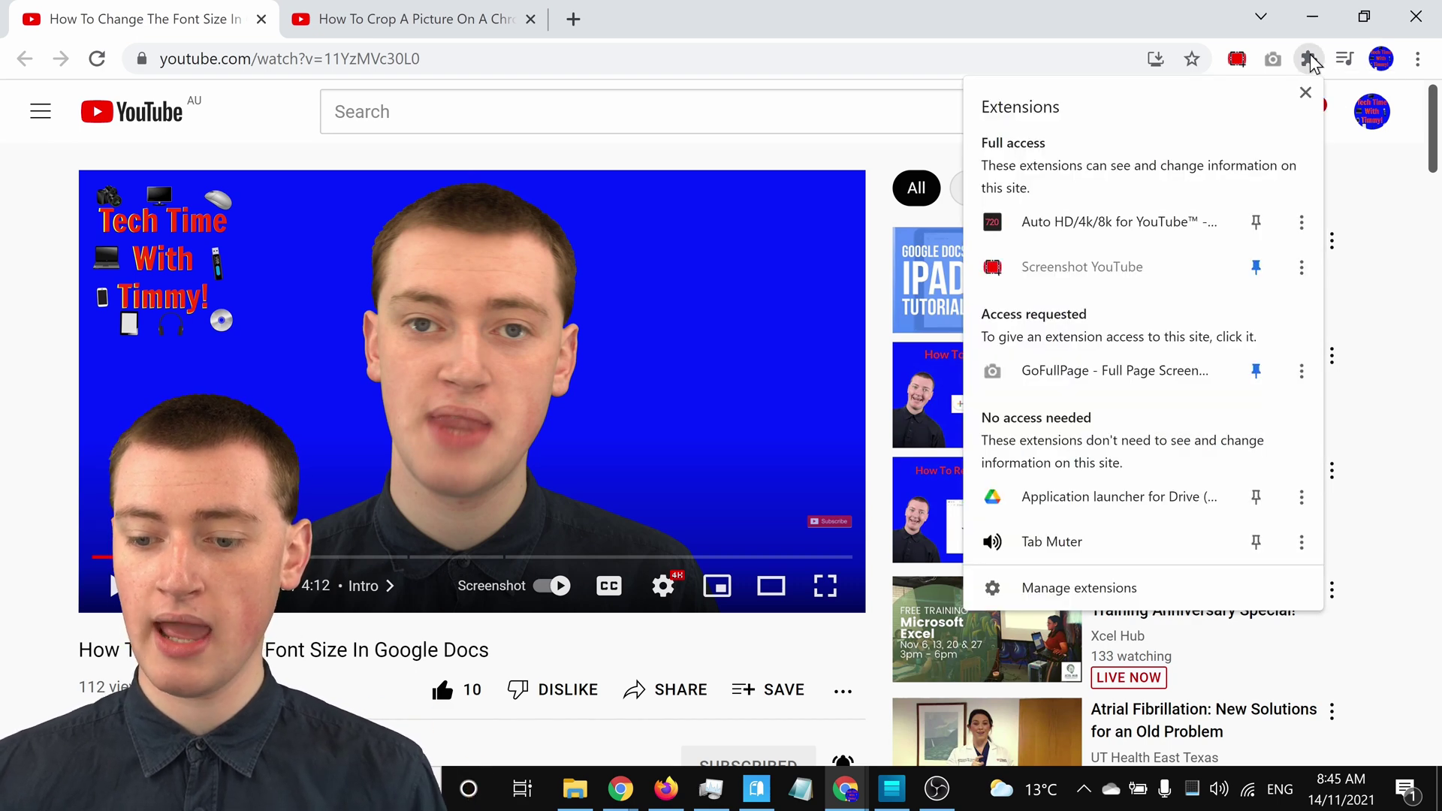
pyautogui.click(1269, 534)
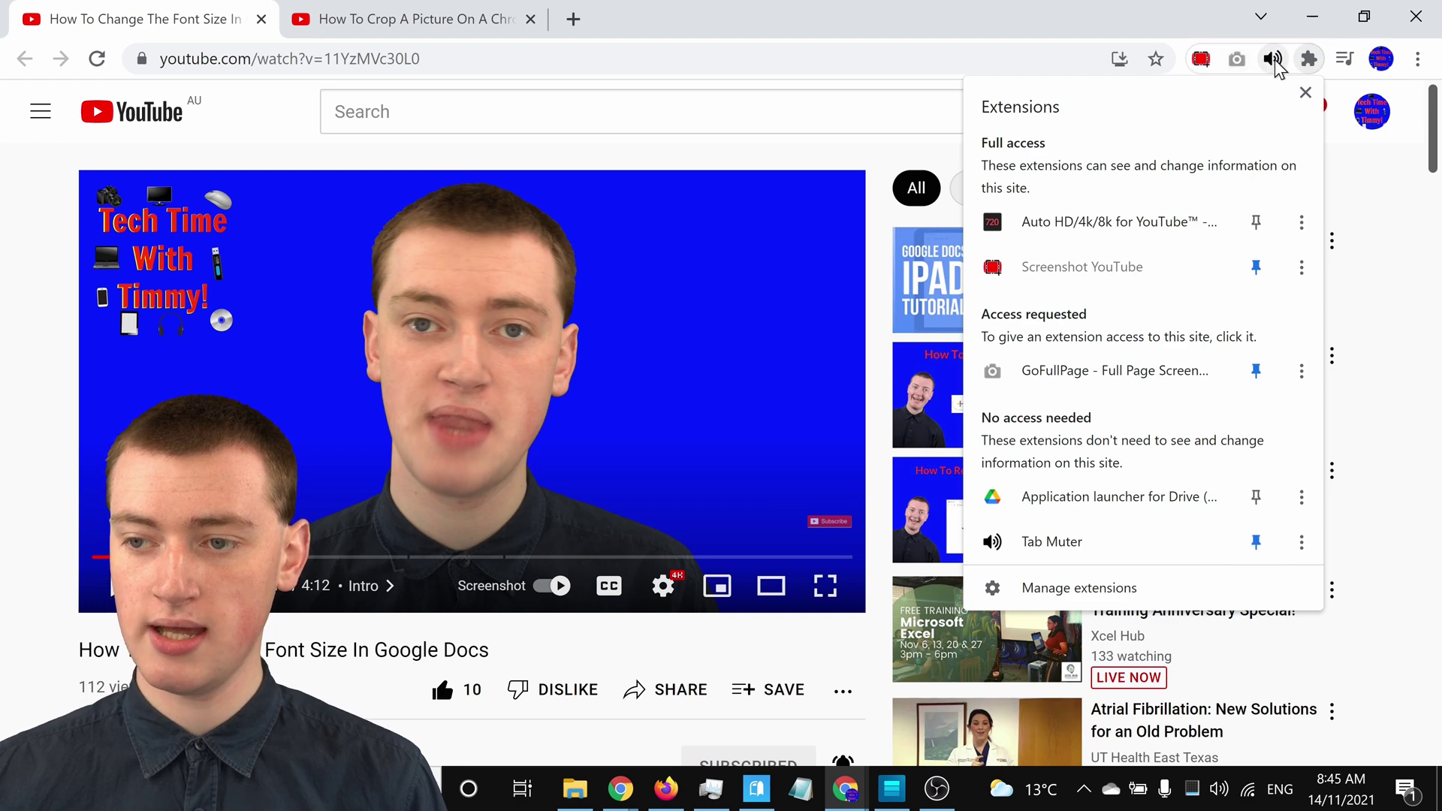
pyautogui.click(1307, 94)
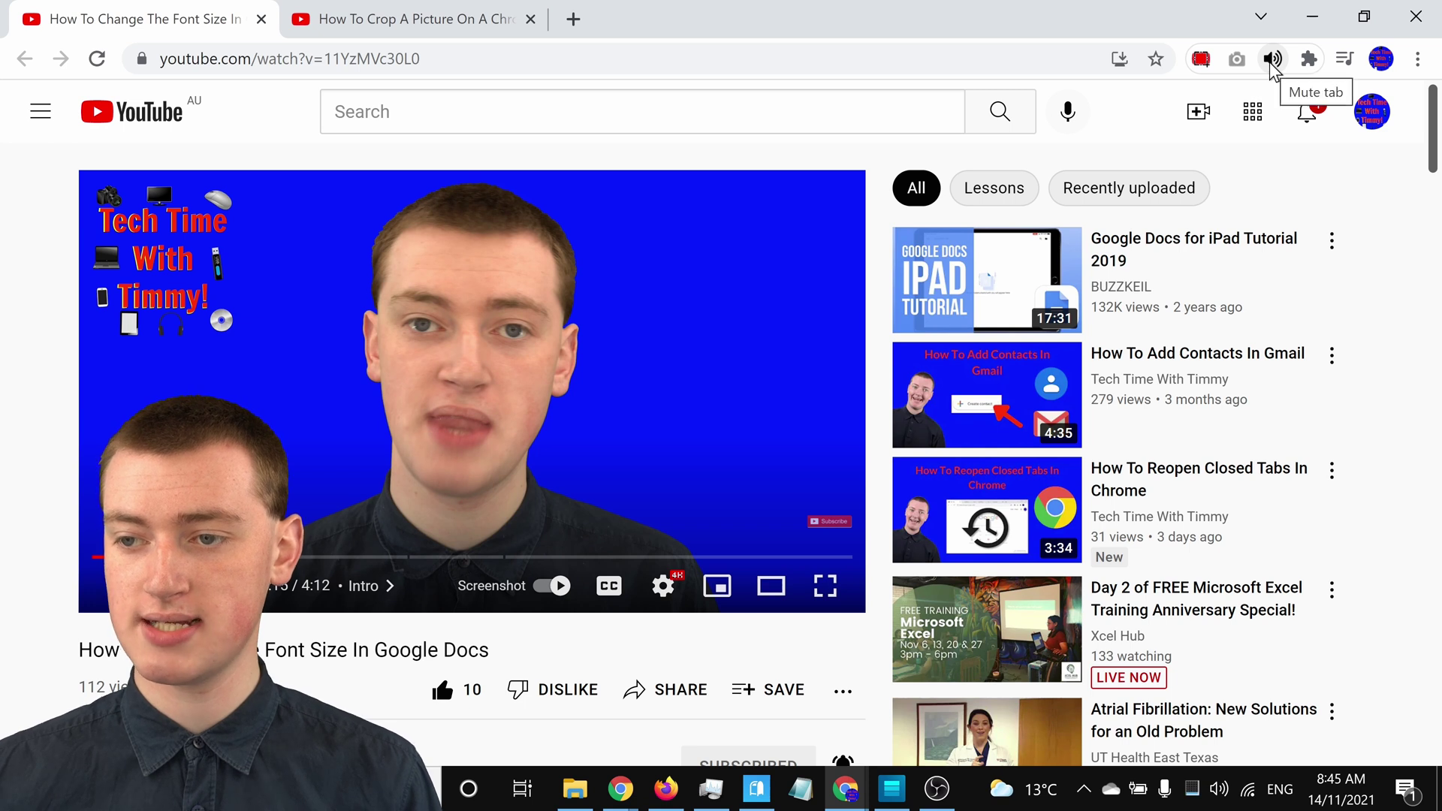
# Mute the font-size video tab with Tab Muter and confirm its video plays silently
pyautogui.click(1272, 63)
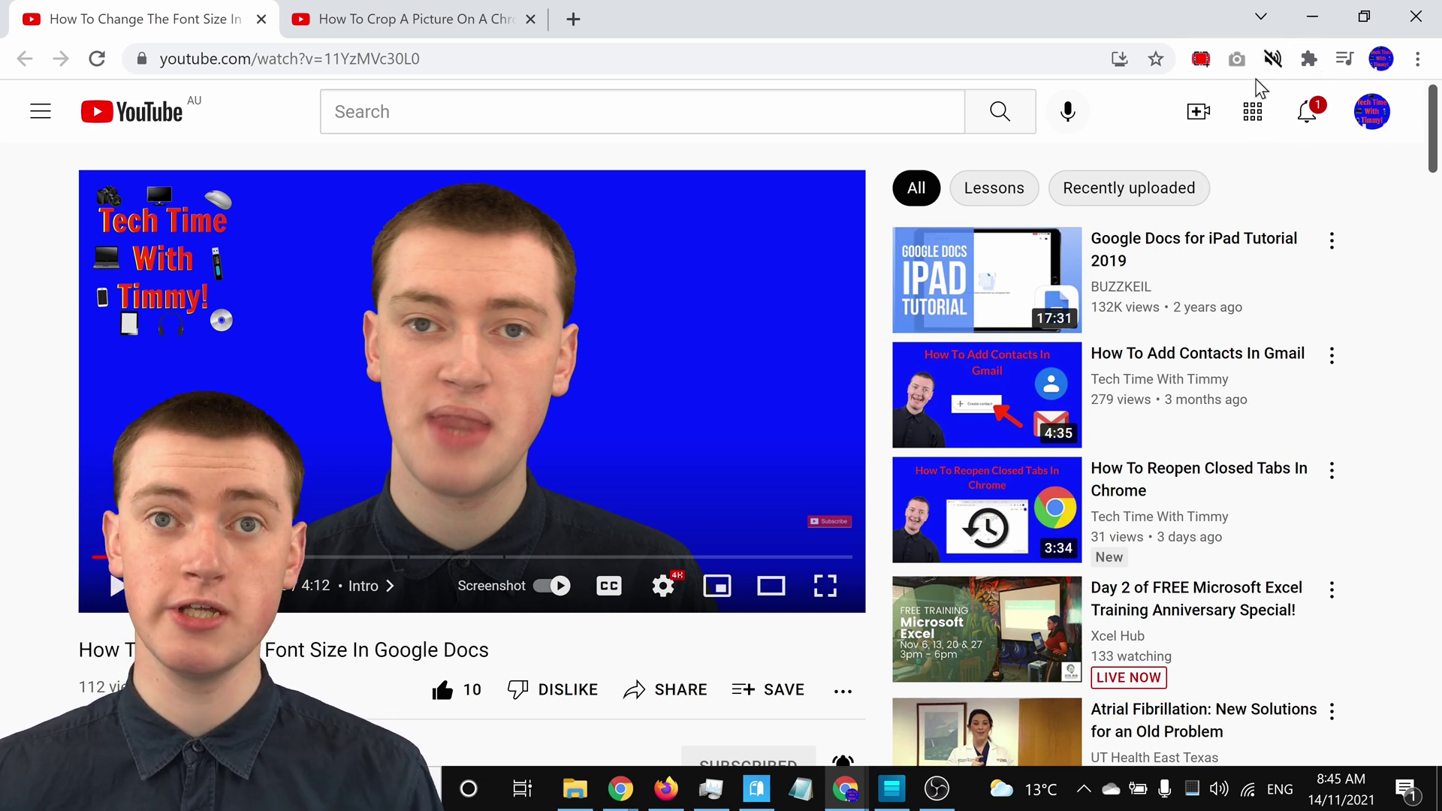
pyautogui.click(487, 380)
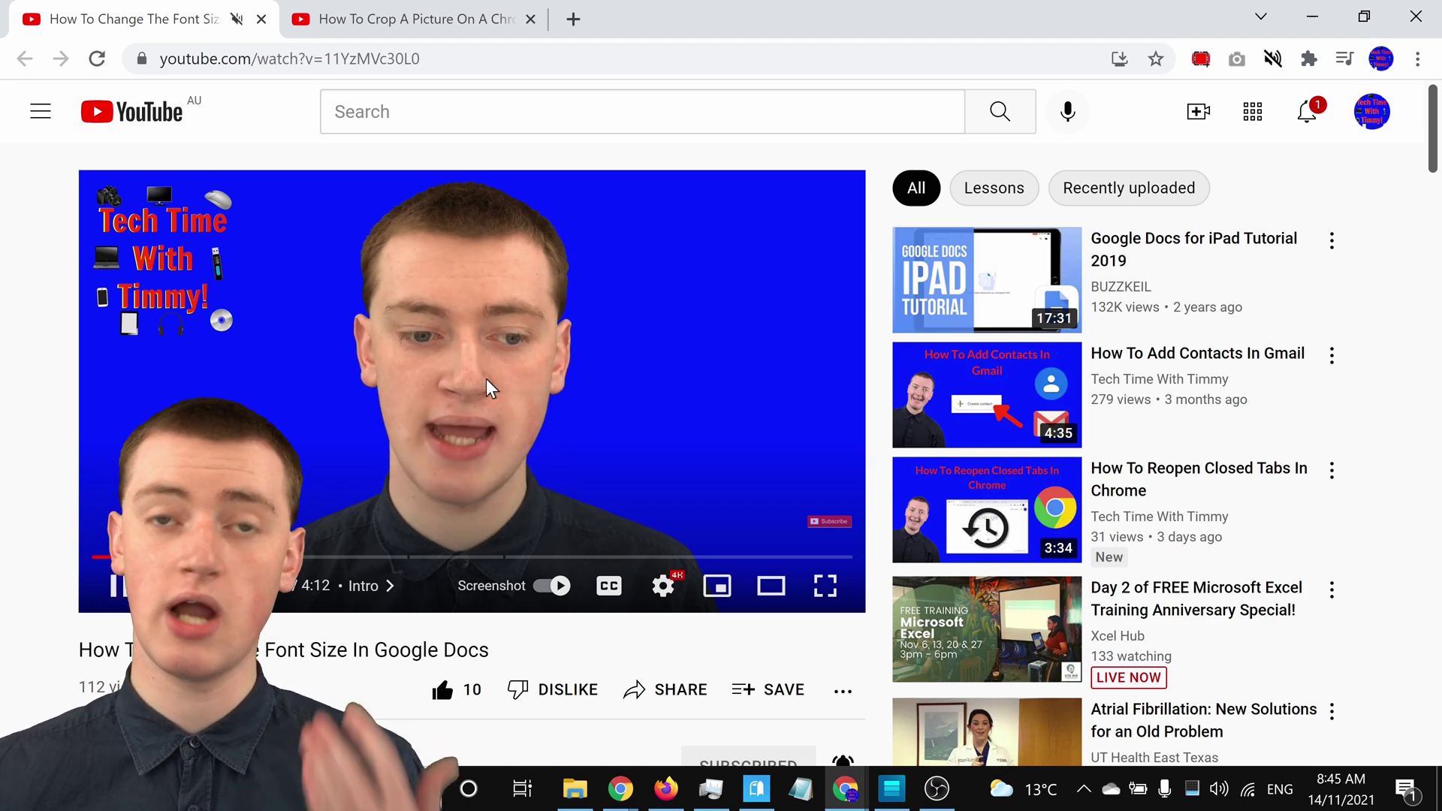
pyautogui.moveTo(489, 387)
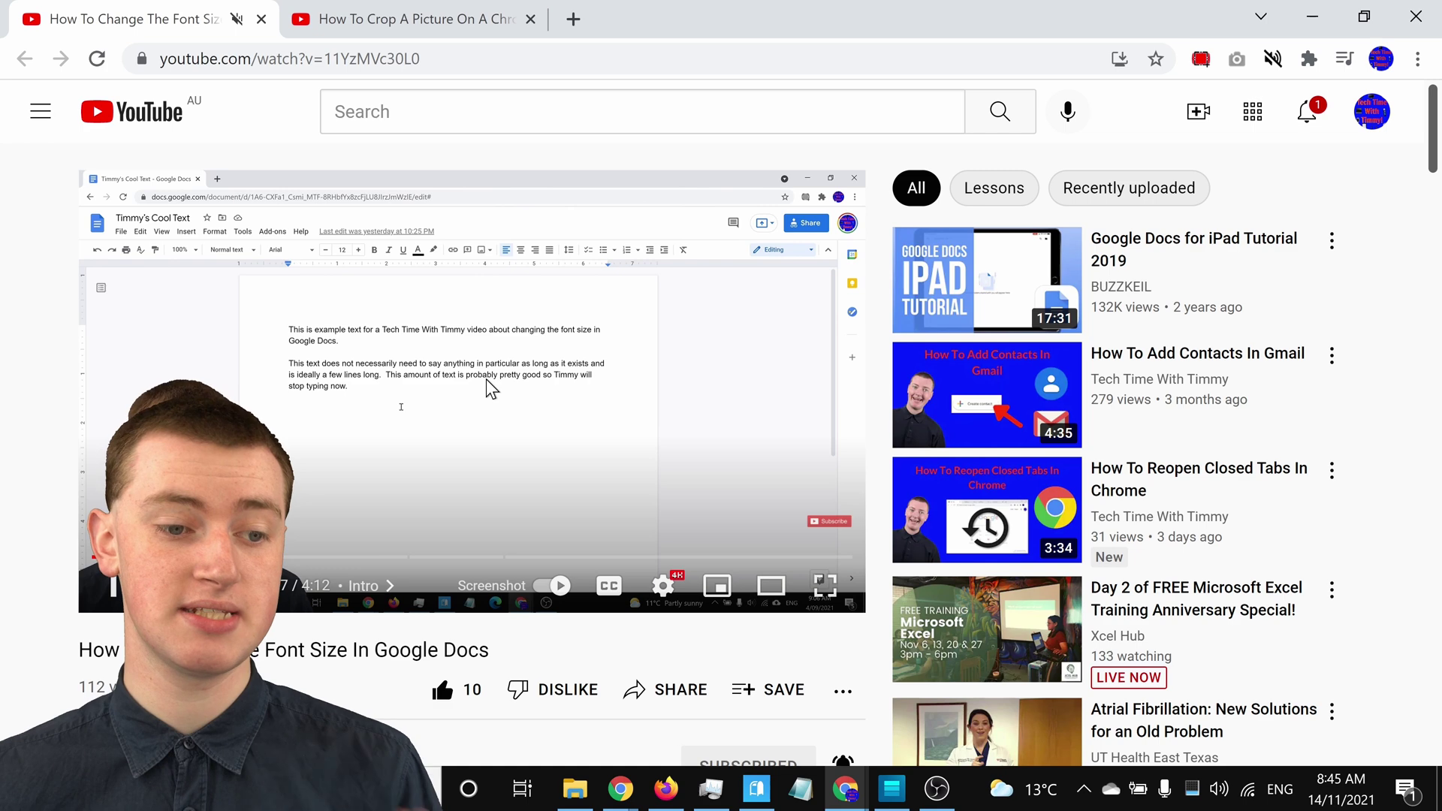
pyautogui.click(488, 386)
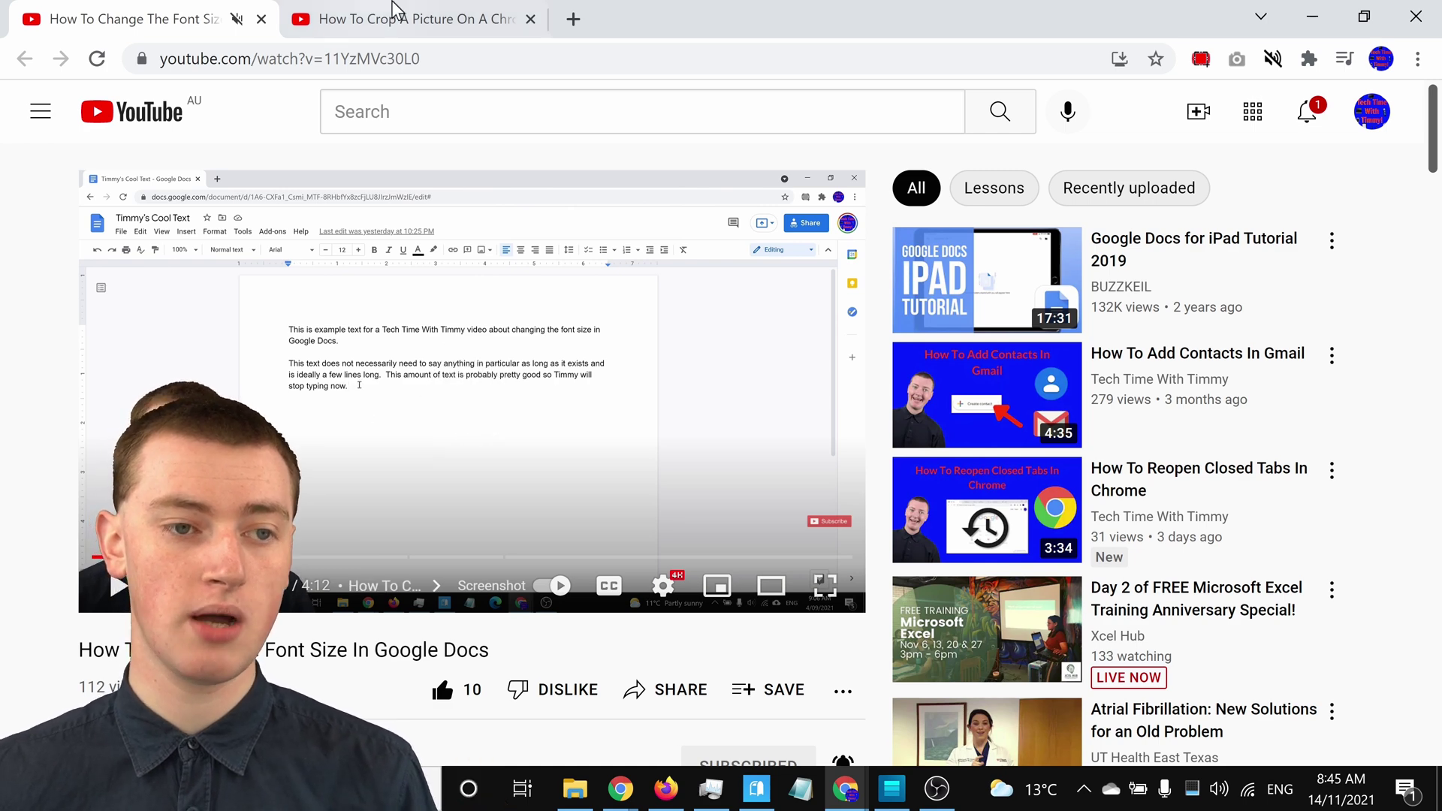
# Check the crop-a-picture video still has sound, then return to the font-size tab
pyautogui.click(413, 10)
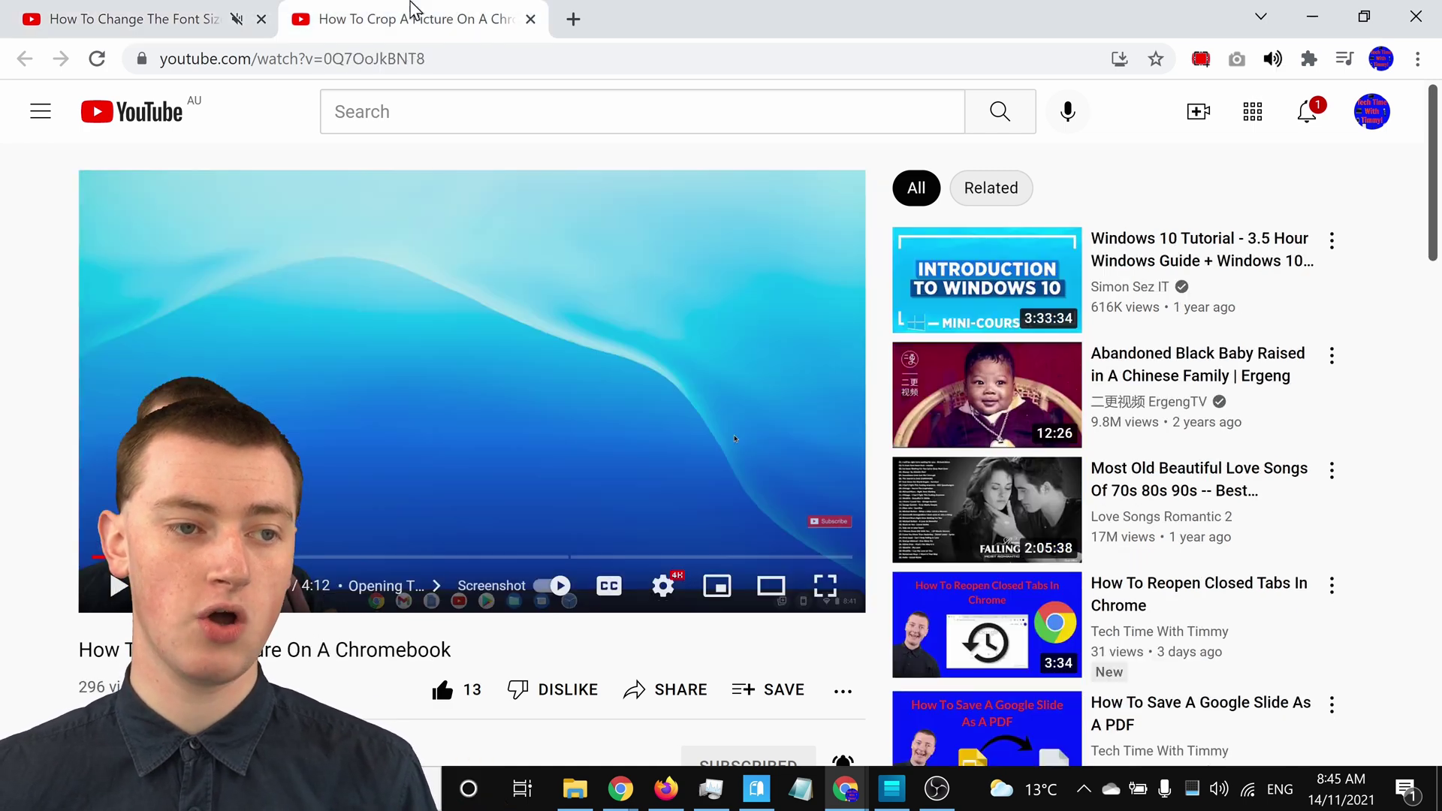
pyautogui.click(471, 342)
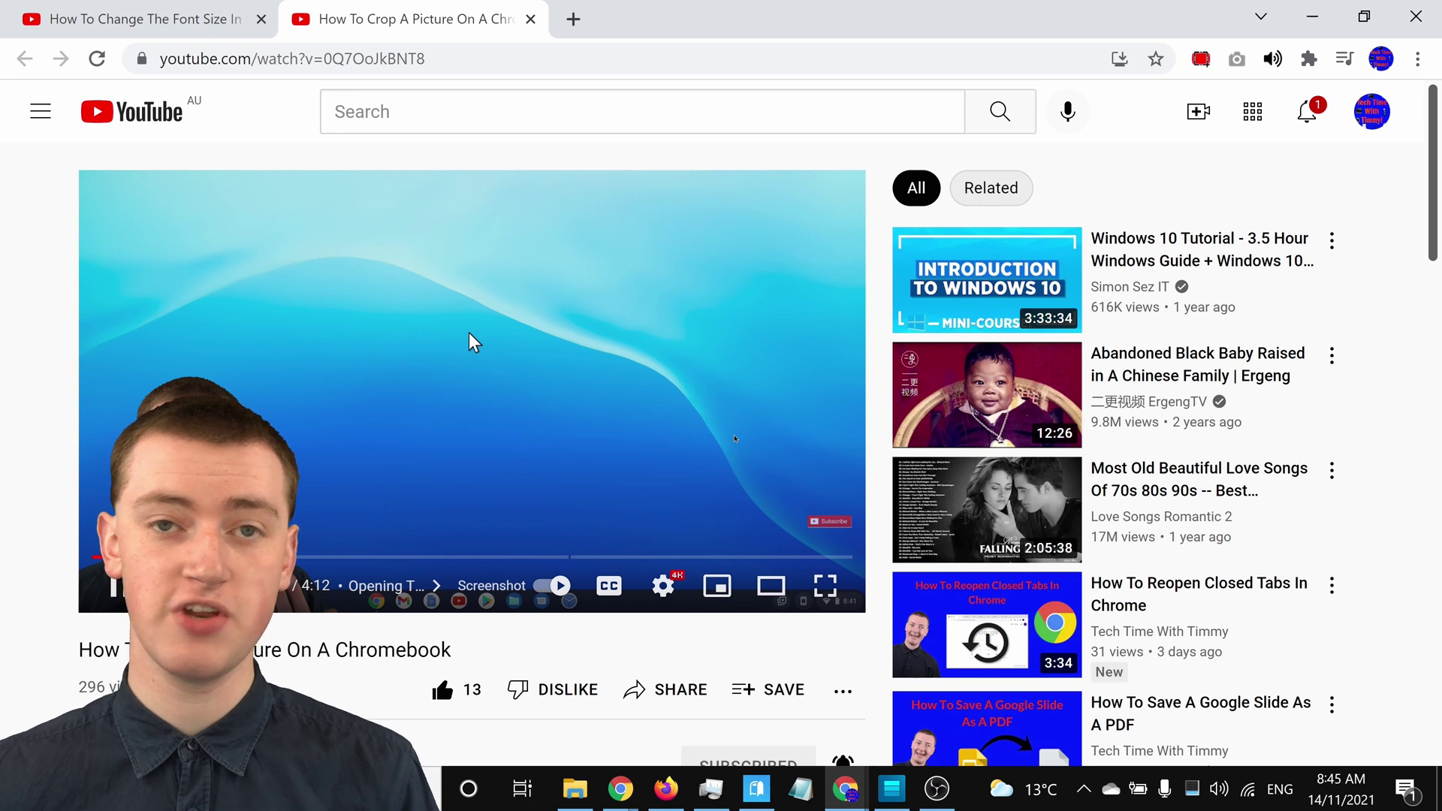
pyautogui.click(470, 342)
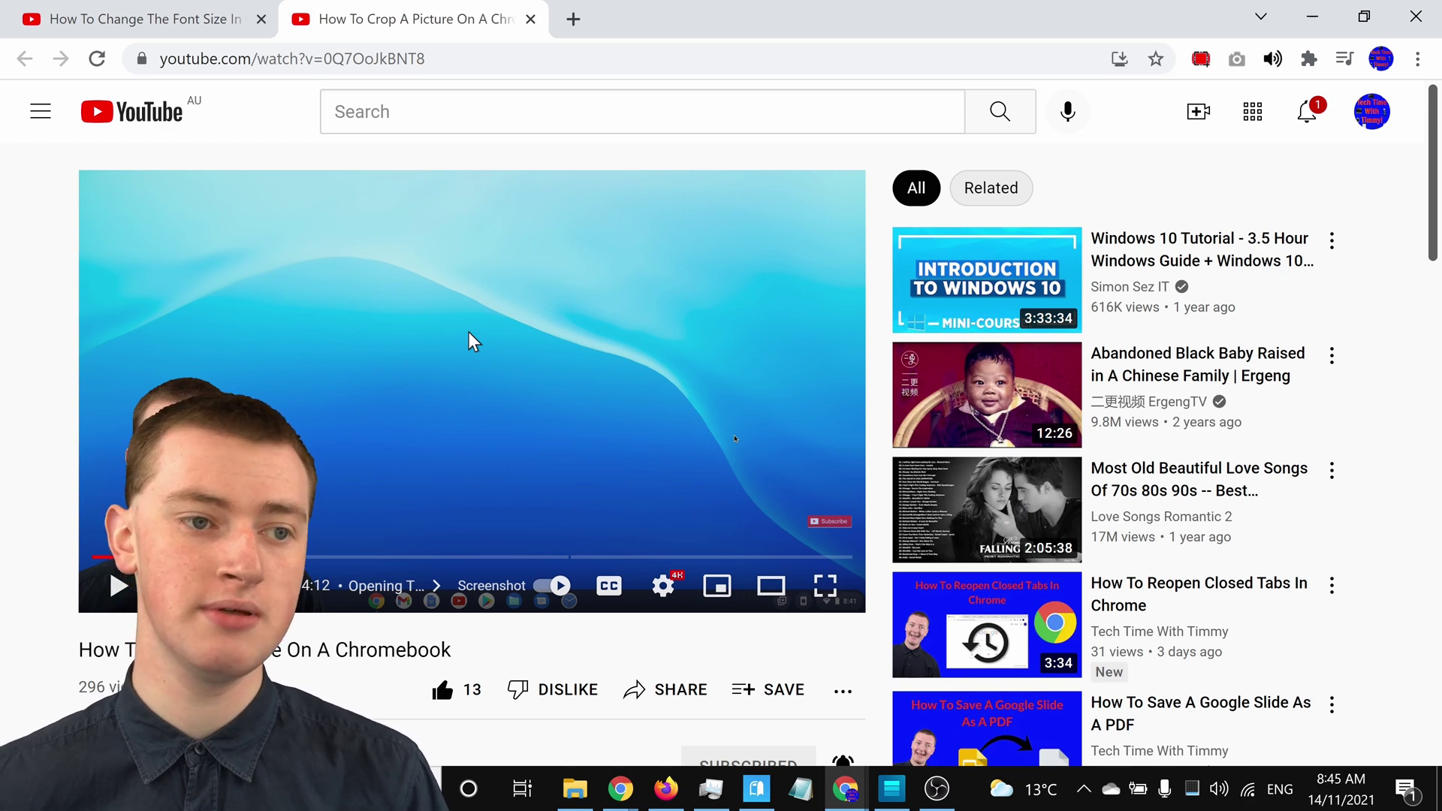
pyautogui.click(188, 12)
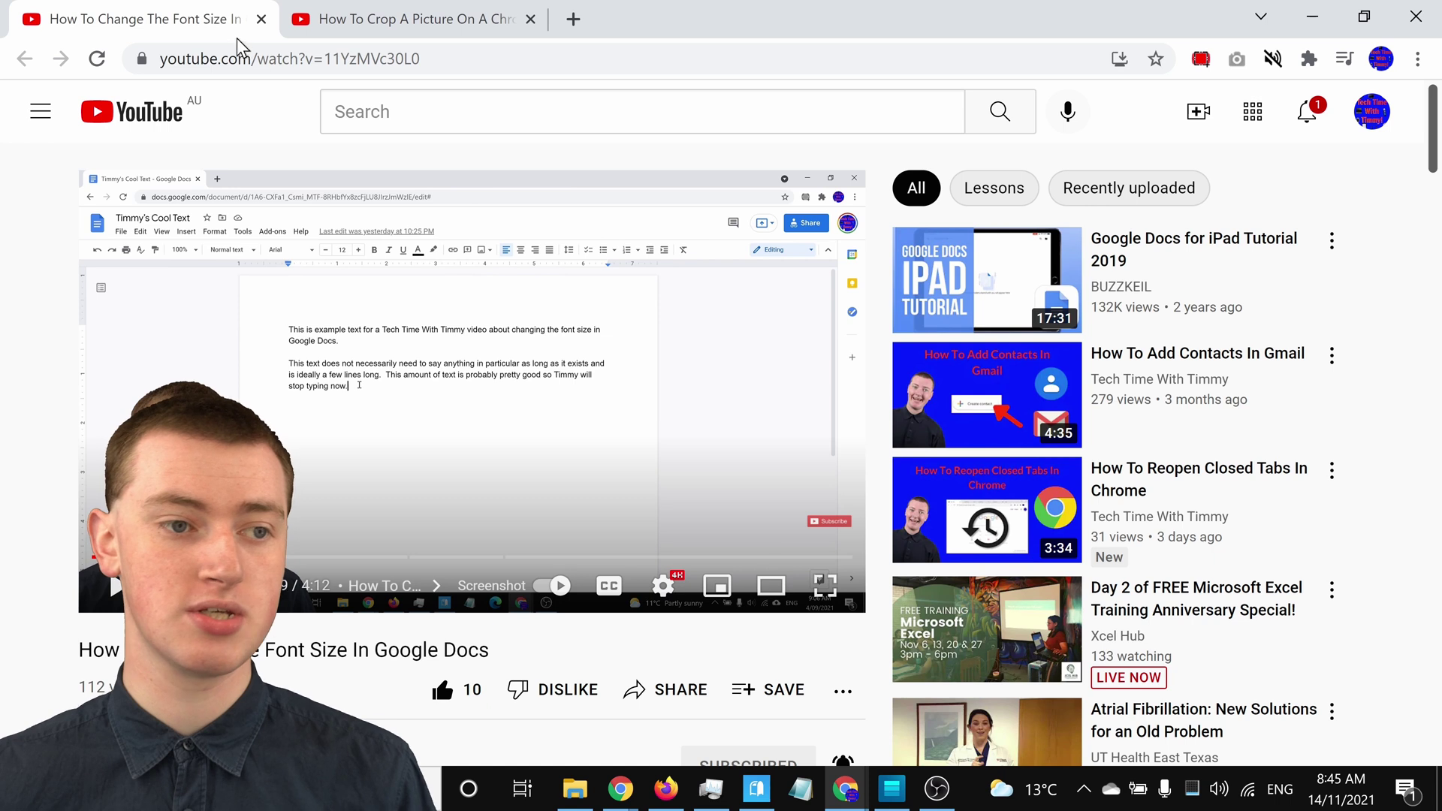
# Unmute the font-size video tab using the Tab Muter toolbar icon
pyautogui.click(1272, 59)
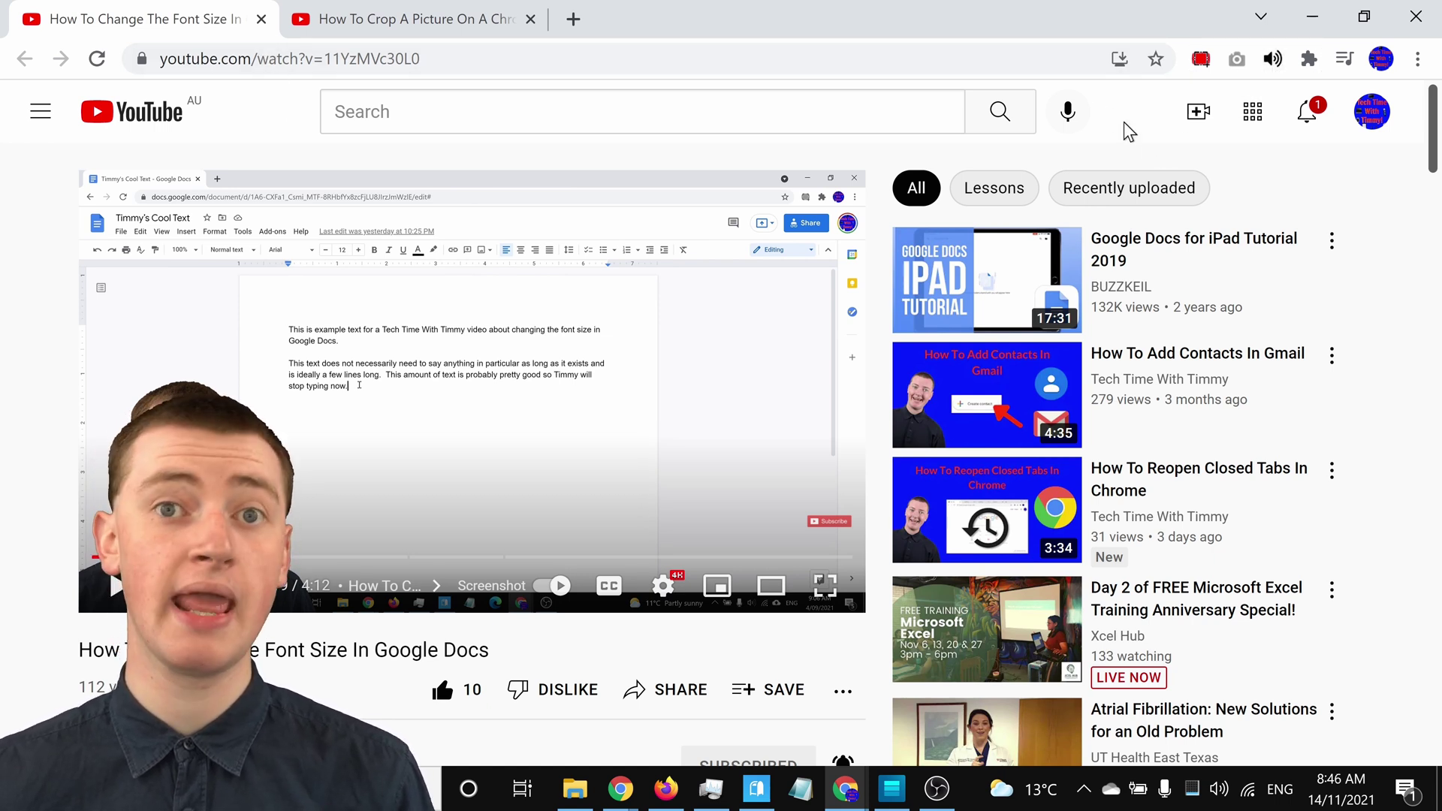